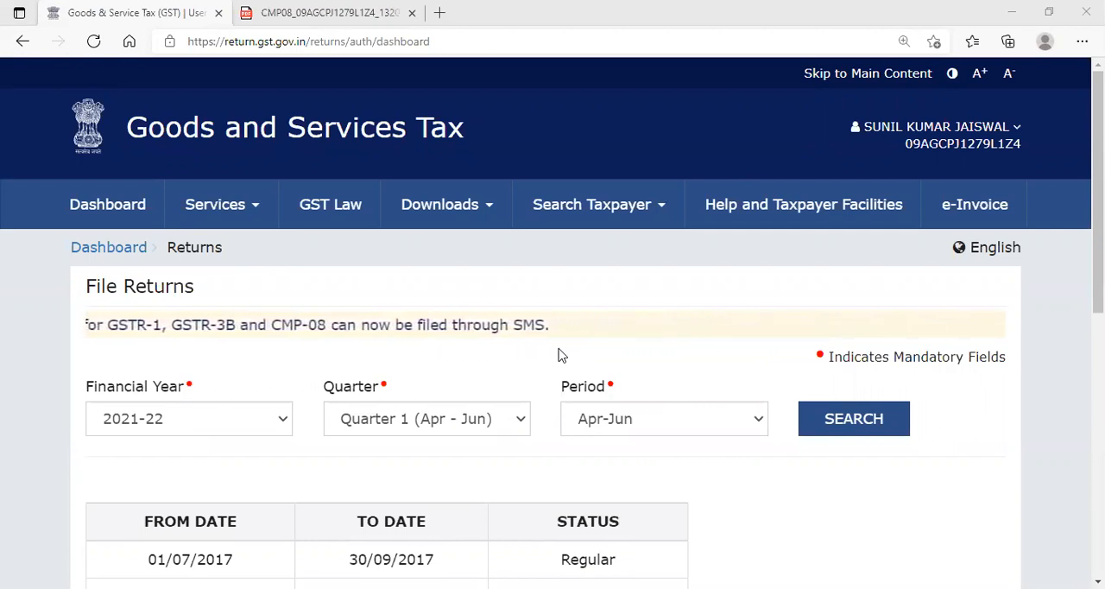
- Search the returns for 2021-22, Quarter 1 (Apr - Jun), period Apr-Jun, and open the GST CMP-08 statement for online preparation
{"action": "scroll", "coordinate": [521, 361], "scroll_direction": "down", "scroll_amount": 1}
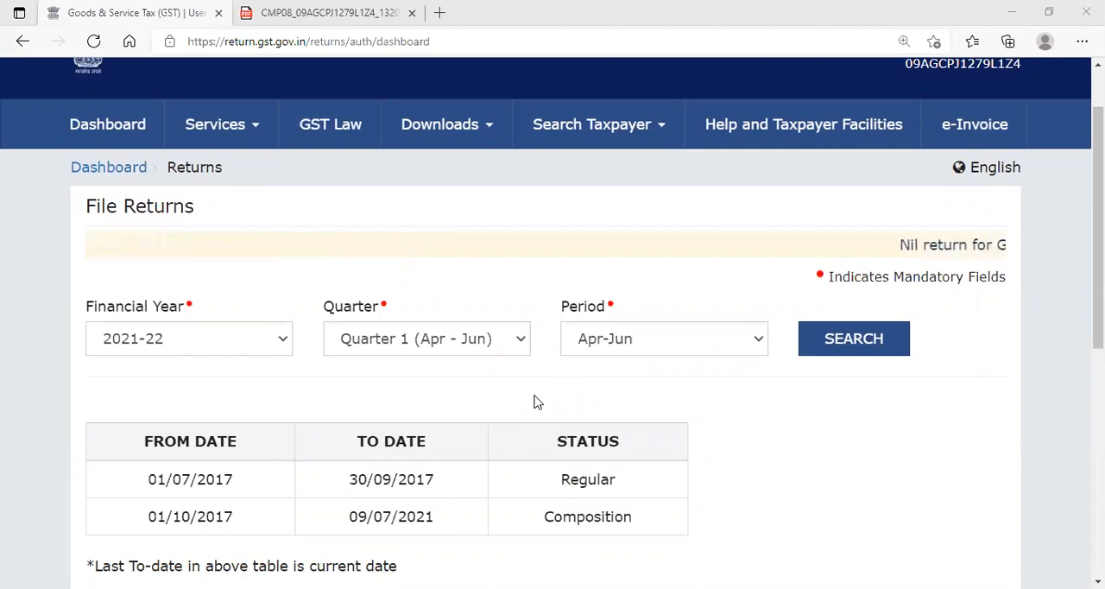
{"action": "left_click", "coordinate": [807, 349]}
{"action": "scroll", "coordinate": [714, 371], "scroll_direction": "down", "scroll_amount": 3}
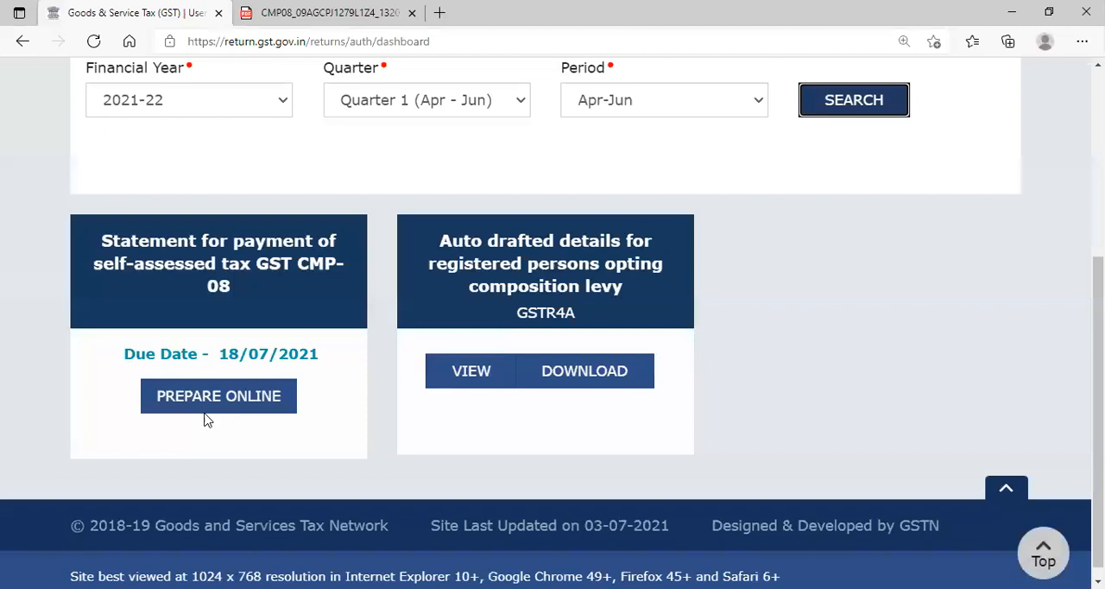
{"action": "left_click", "coordinate": [211, 409]}
{"action": "scroll", "coordinate": [369, 406], "scroll_direction": "down", "scroll_amount": 5}
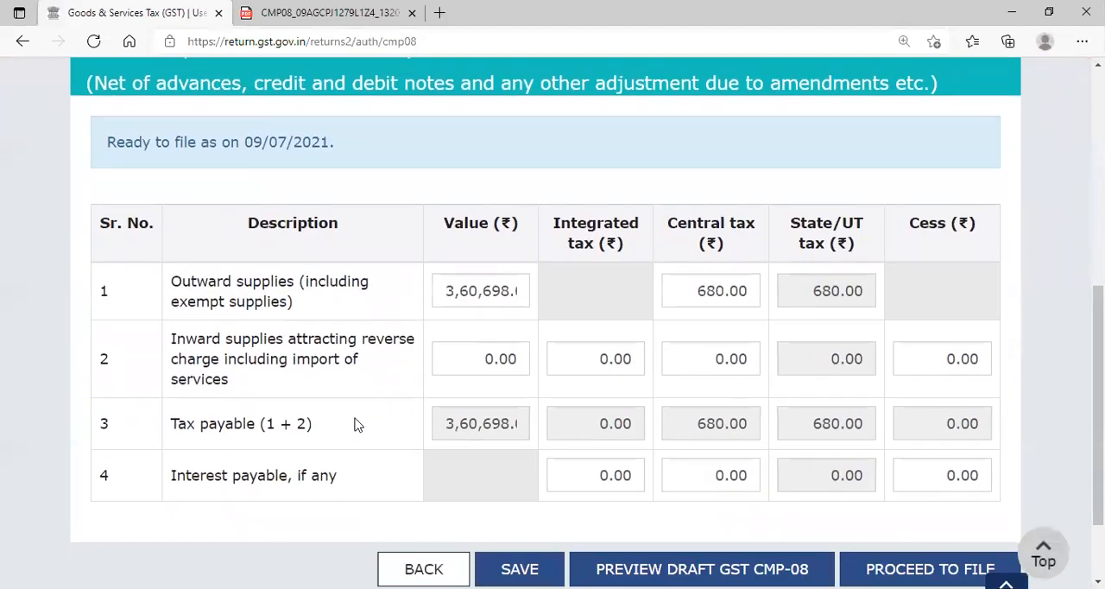
{"action": "key", "text": "ctrl+minus"}
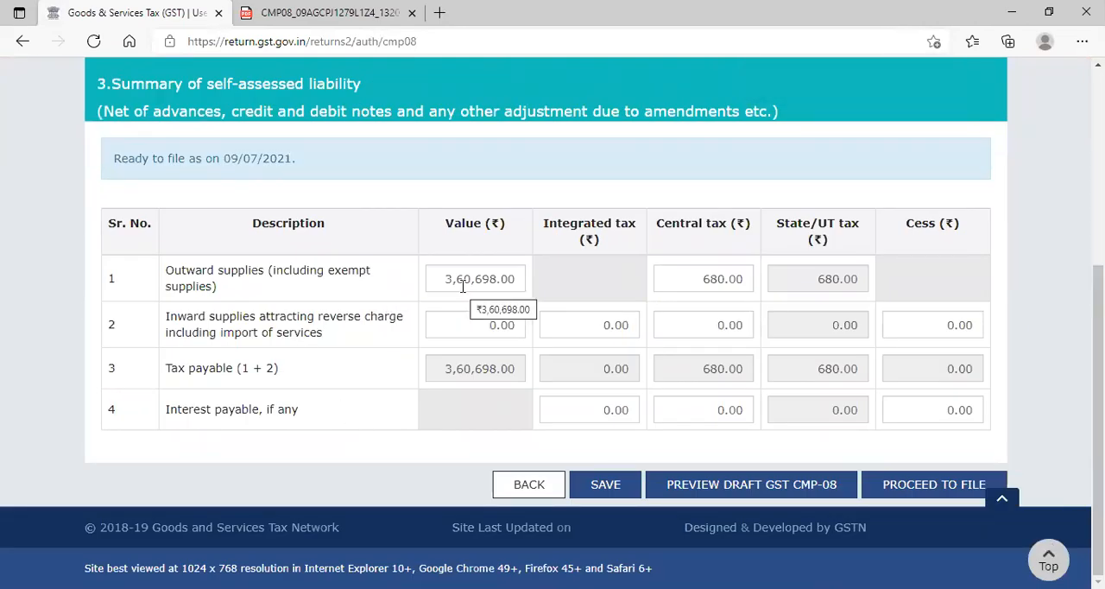
- Check the outward supplies value, save the summary of self-assessed liability, and dismiss the save confirmation
{"action": "left_click_drag", "start_coordinate": [445, 278], "coordinate": [508, 278]}
{"action": "left_click", "coordinate": [509, 279]}
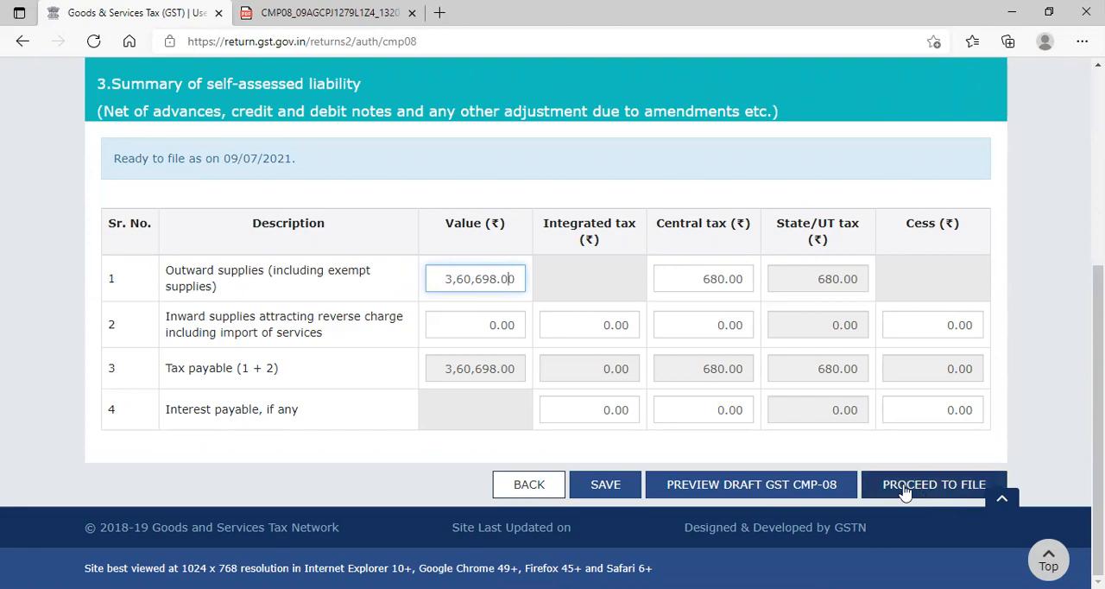
{"action": "left_click", "coordinate": [615, 485]}
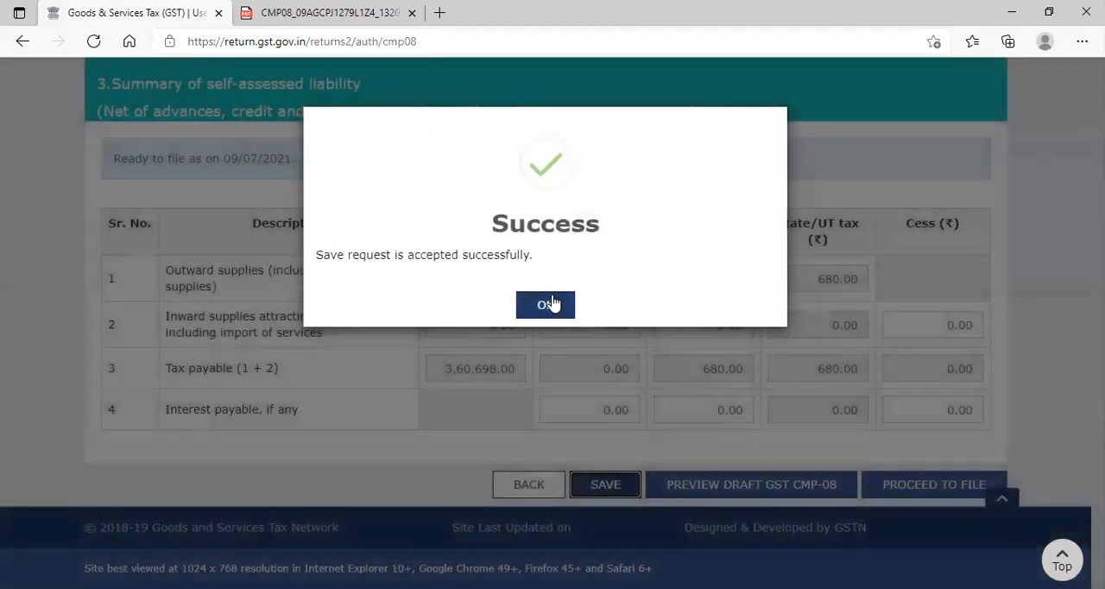
{"action": "left_click", "coordinate": [552, 306]}
- Compute the CMP-08 liabilities and proceed to the Payment of Tax page
{"action": "left_click", "coordinate": [937, 486]}
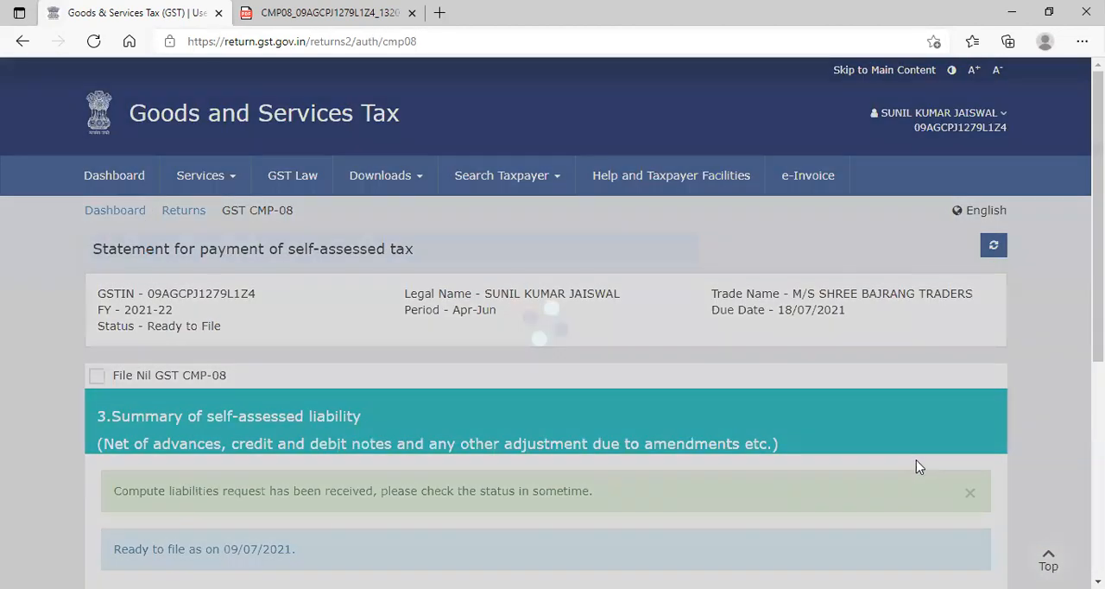
{"action": "scroll", "coordinate": [853, 447], "scroll_direction": "down", "scroll_amount": 2}
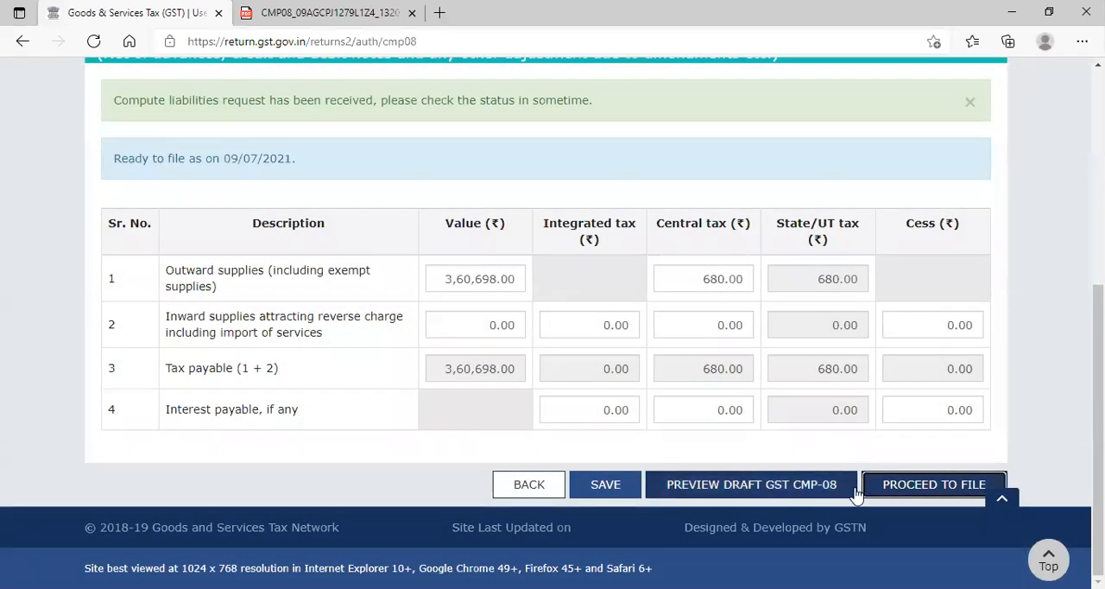
{"action": "left_click", "coordinate": [902, 493]}
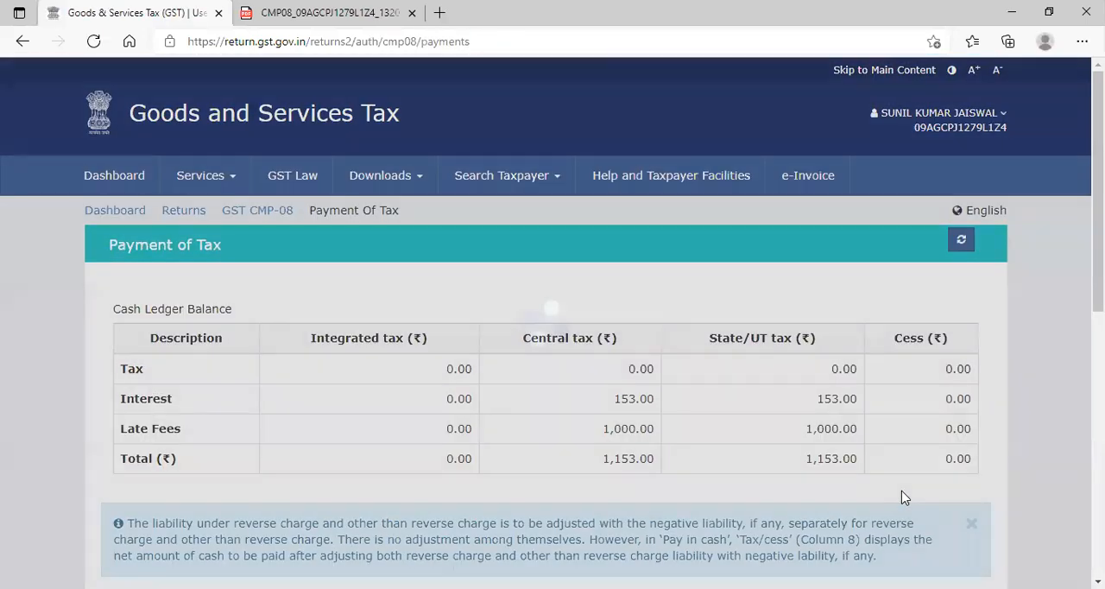
- Examine the tax payable and the negative liability adjustment of the previous tax period in the Payment of Tax table
{"action": "scroll", "coordinate": [845, 468], "scroll_direction": "down", "scroll_amount": 4}
{"action": "scroll", "coordinate": [840, 469], "scroll_direction": "down", "scroll_amount": 1}
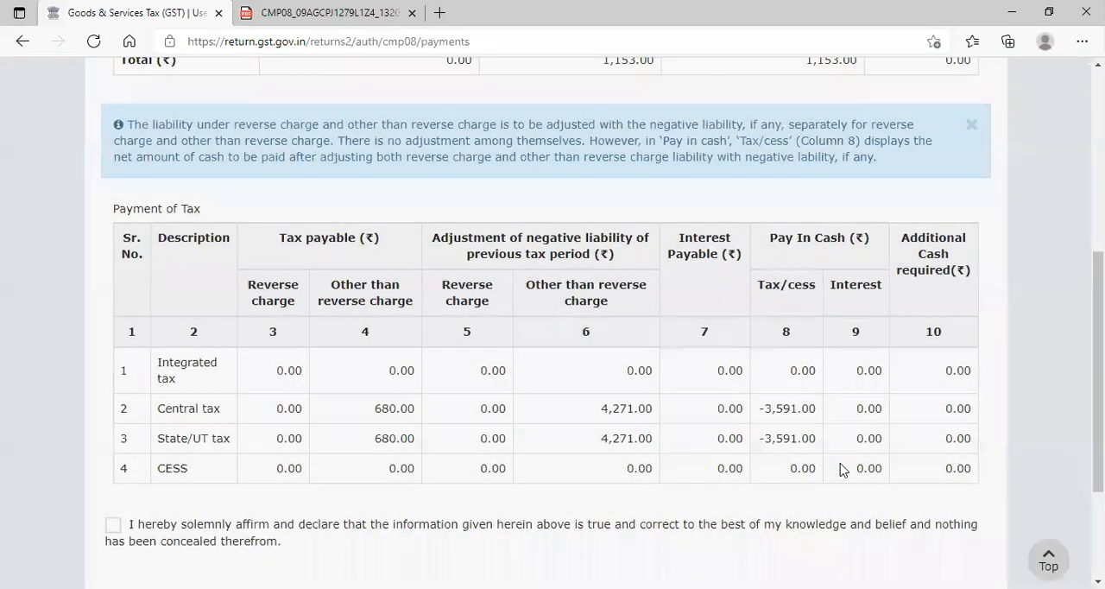
{"action": "key", "text": "ctrl+plus"}
{"action": "key", "text": "ctrl+plus"}
{"action": "key", "text": "ctrl+plus"}
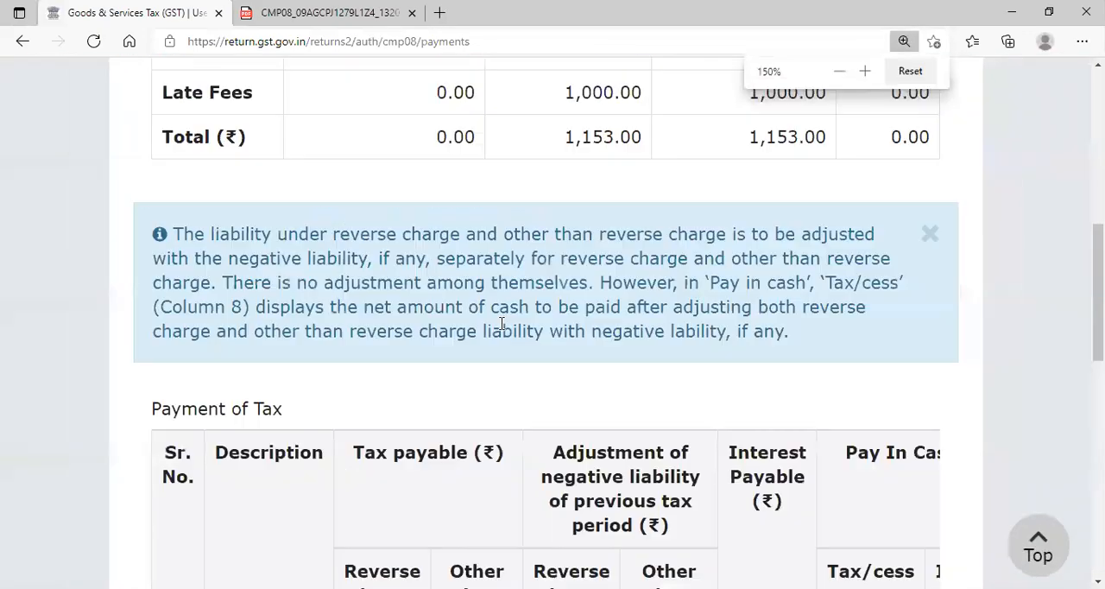
{"action": "scroll", "coordinate": [503, 328], "scroll_direction": "down", "scroll_amount": 5}
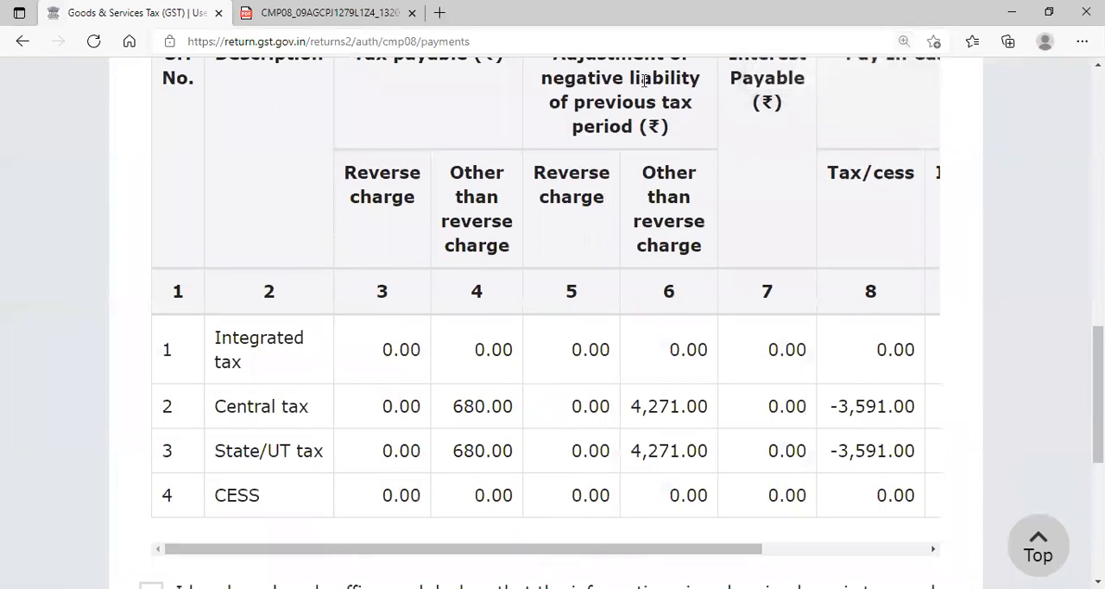
{"action": "mouse_move", "coordinate": [508, 325]}
{"action": "left_mouse_down"}
{"action": "mouse_move", "coordinate": [436, 507]}
{"action": "mouse_move", "coordinate": [525, 358]}
{"action": "mouse_move", "coordinate": [519, 328]}
{"action": "left_mouse_up"}
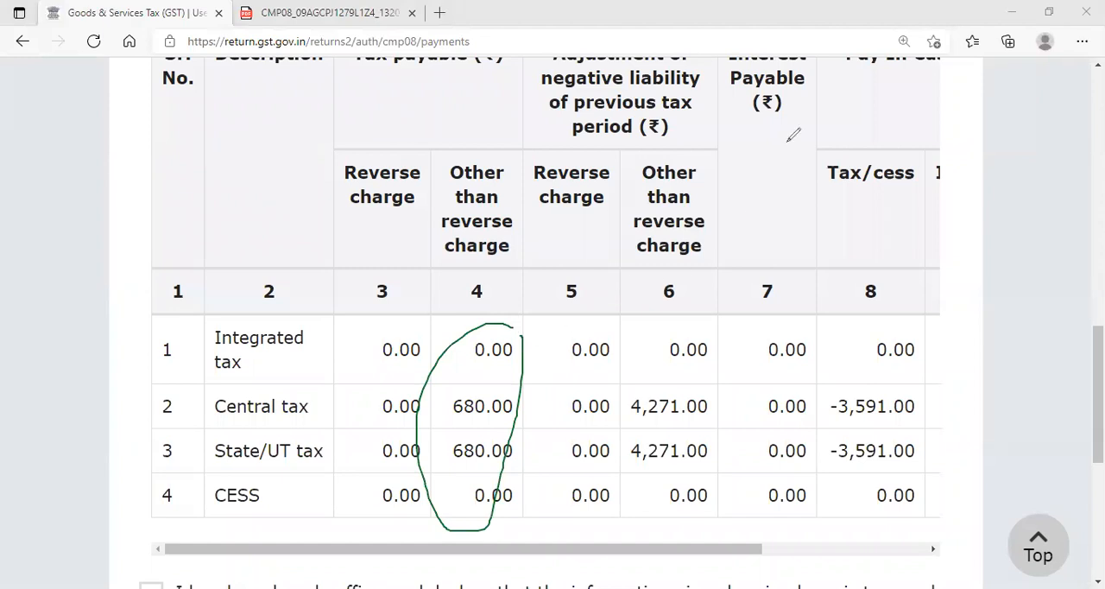
{"action": "scroll", "coordinate": [764, 179], "scroll_direction": "up", "scroll_amount": 1}
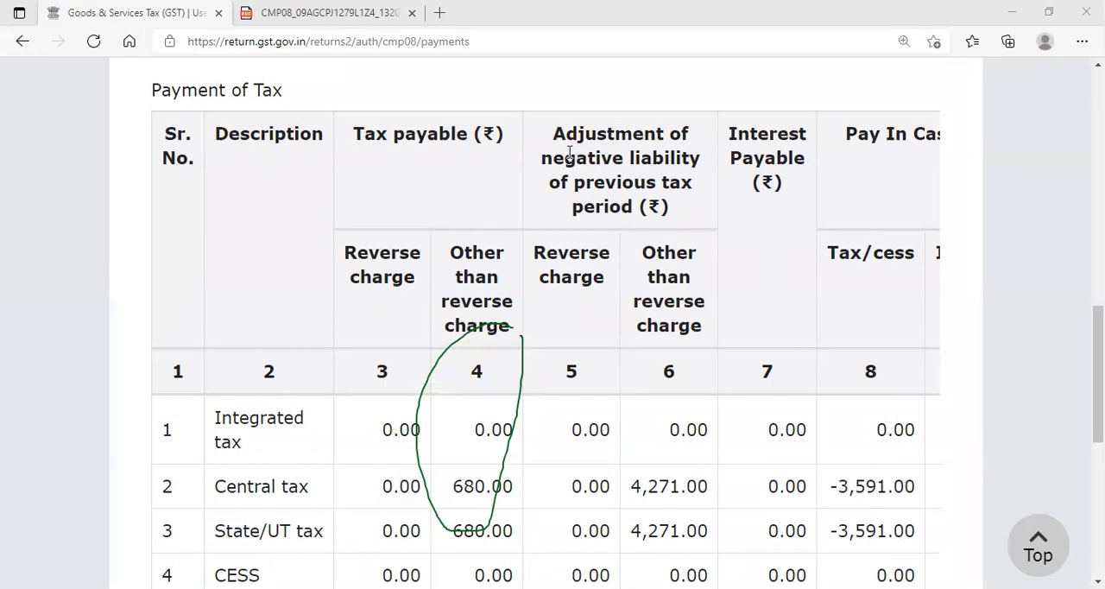
{"action": "scroll", "coordinate": [602, 173], "scroll_direction": "down", "scroll_amount": 2}
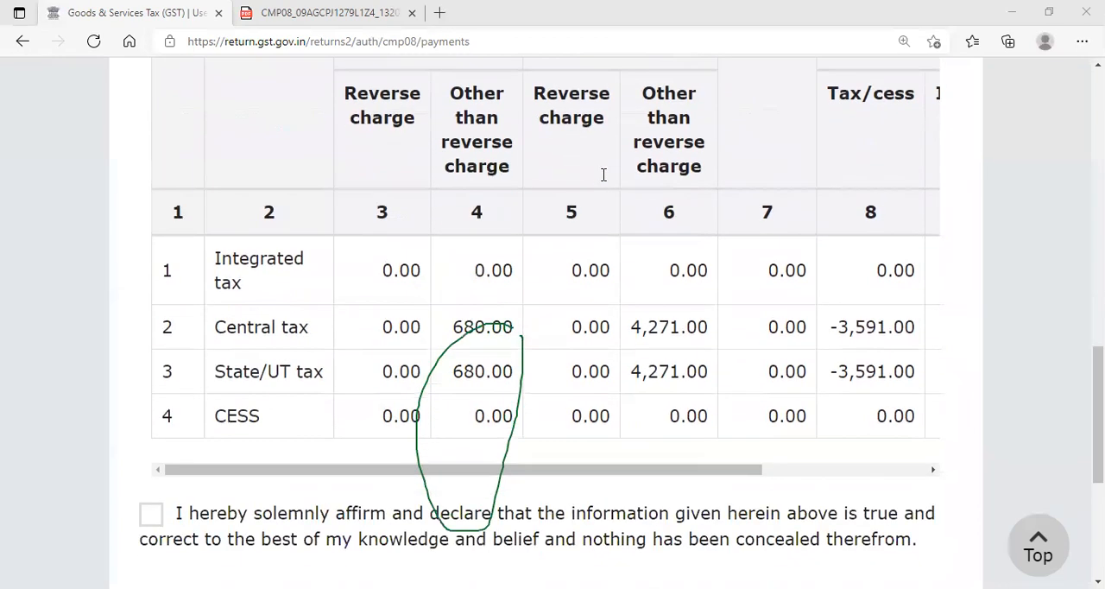
{"action": "mouse_move", "coordinate": [718, 294]}
{"action": "left_mouse_down"}
{"action": "mouse_move", "coordinate": [730, 306]}
{"action": "mouse_move", "coordinate": [721, 297]}
{"action": "left_mouse_up"}
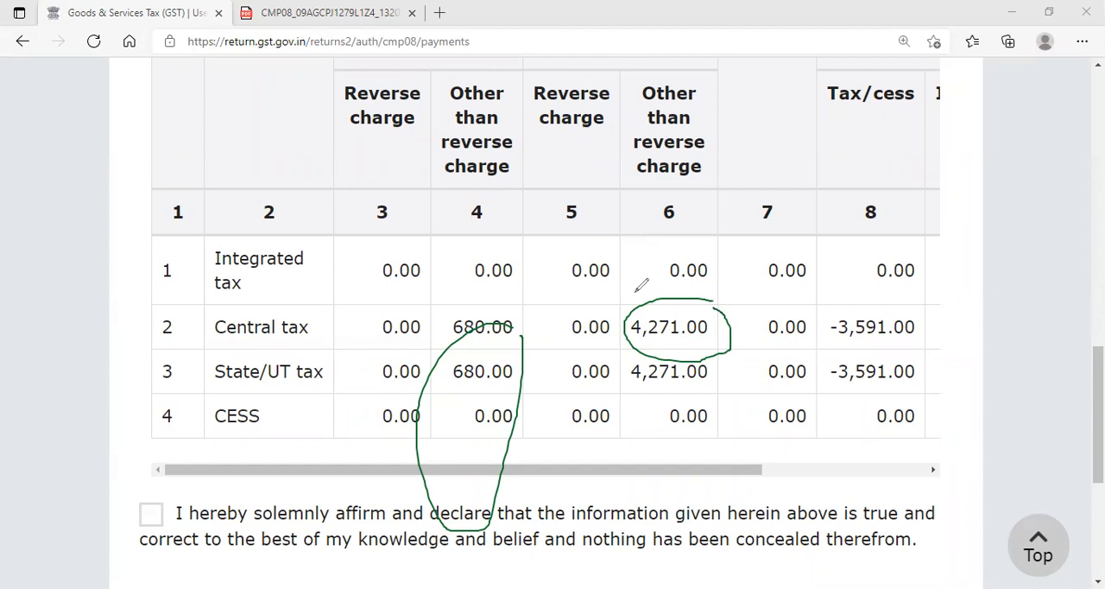
{"action": "left_click", "coordinate": [759, 129]}
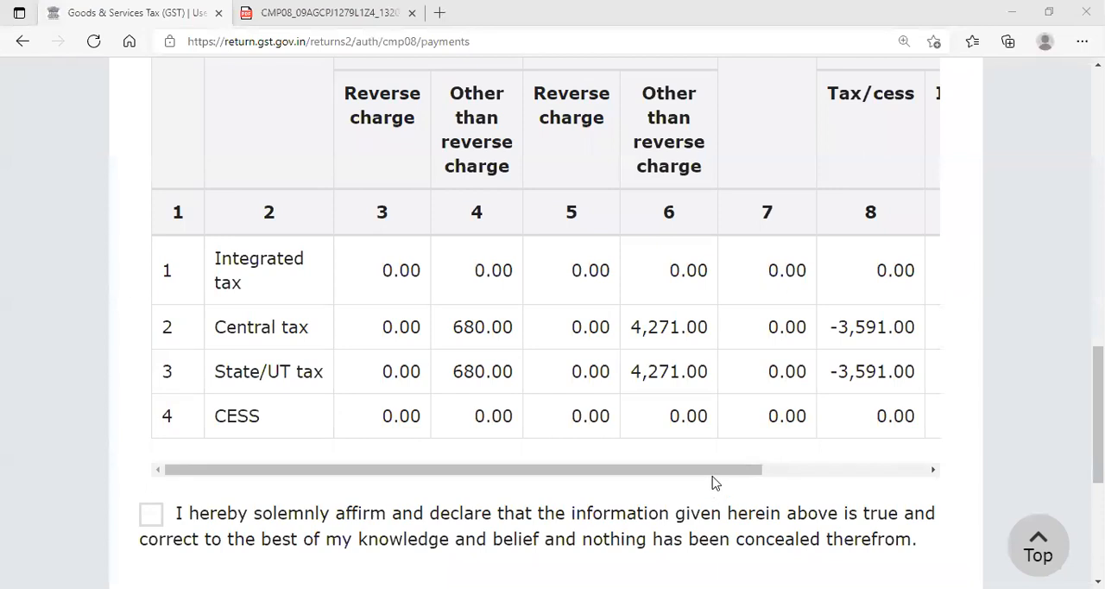
- Examine the Pay In Cash and Additional Cash required columns of the Payment of Tax table
{"action": "scroll", "coordinate": [713, 481], "scroll_direction": "right", "scroll_amount": 5}
{"action": "scroll", "coordinate": [782, 474], "scroll_direction": "up", "scroll_amount": 2}
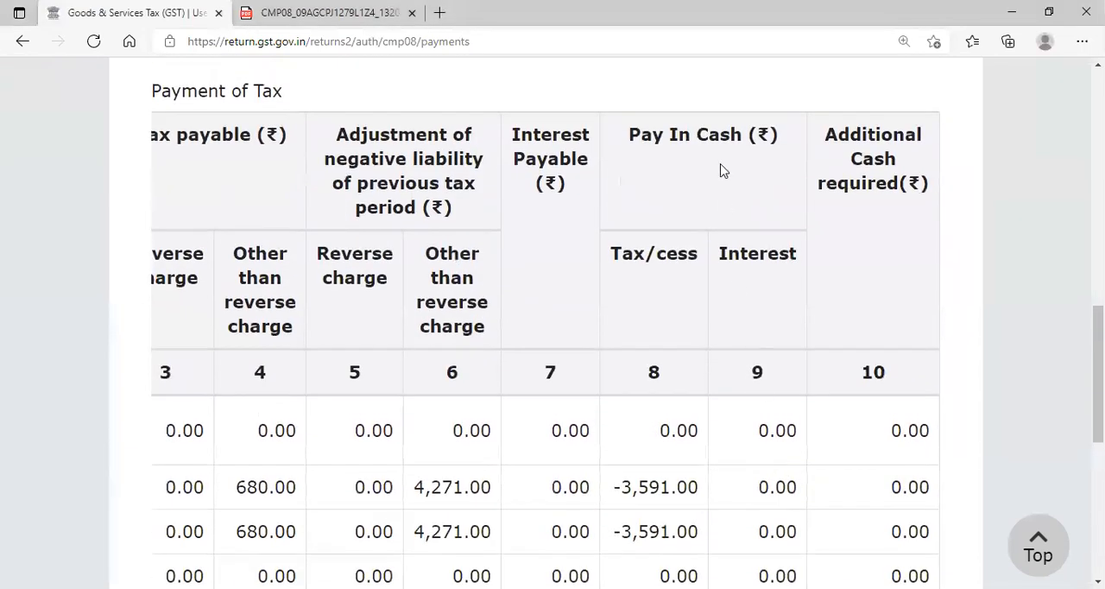
{"action": "scroll", "coordinate": [713, 172], "scroll_direction": "down", "scroll_amount": 2}
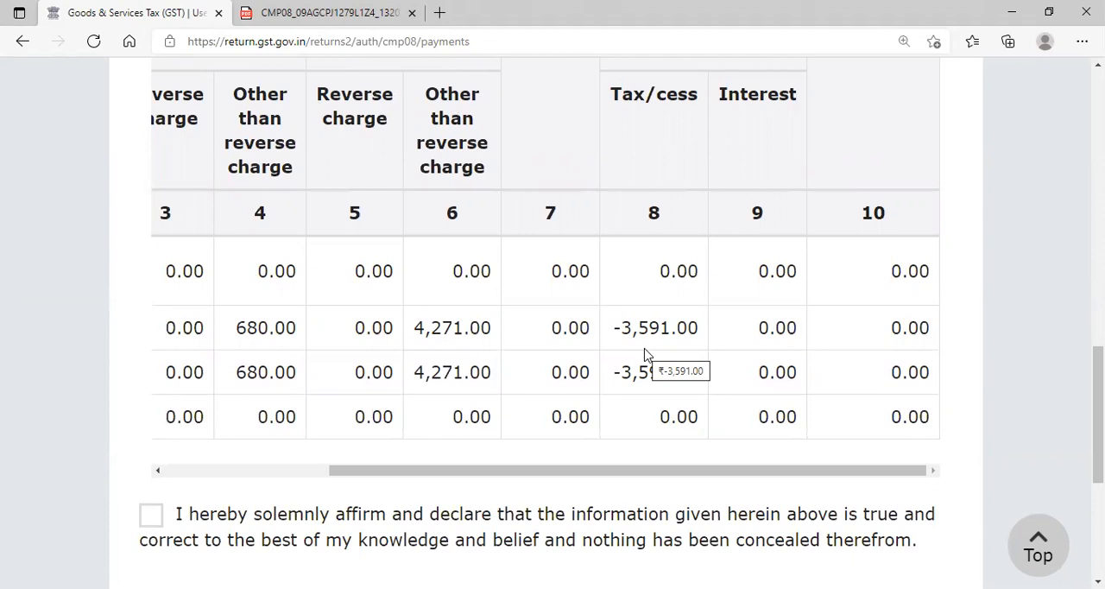
- Accept the declaration that the information is true and correct, and choose the taxpayer as authorised signatory
{"action": "scroll", "coordinate": [635, 337], "scroll_direction": "down", "scroll_amount": 4}
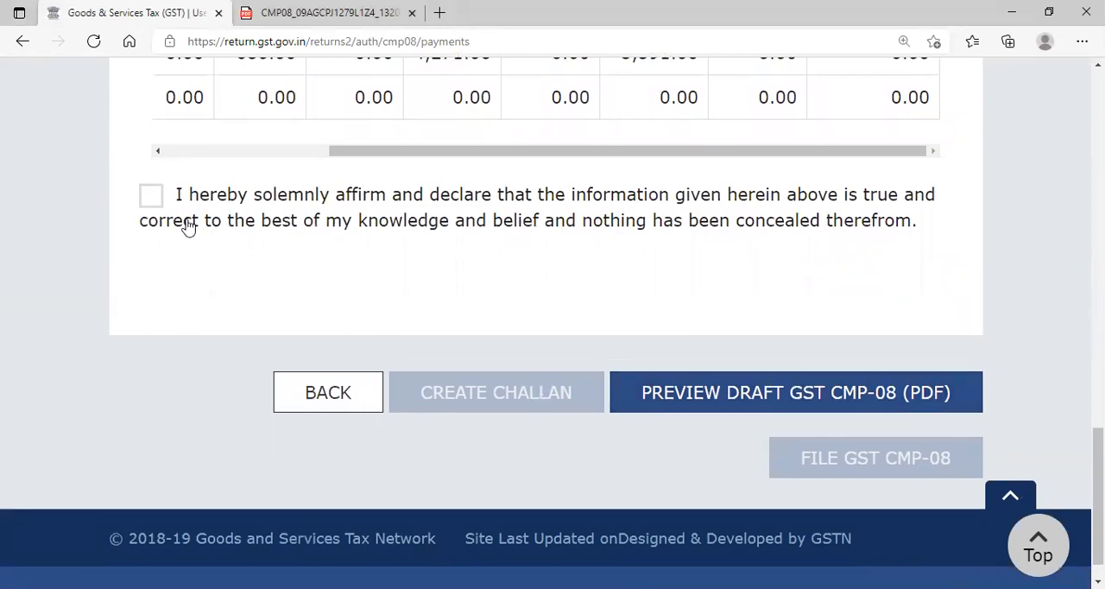
{"action": "left_click", "coordinate": [152, 197]}
{"action": "left_click", "coordinate": [252, 295]}
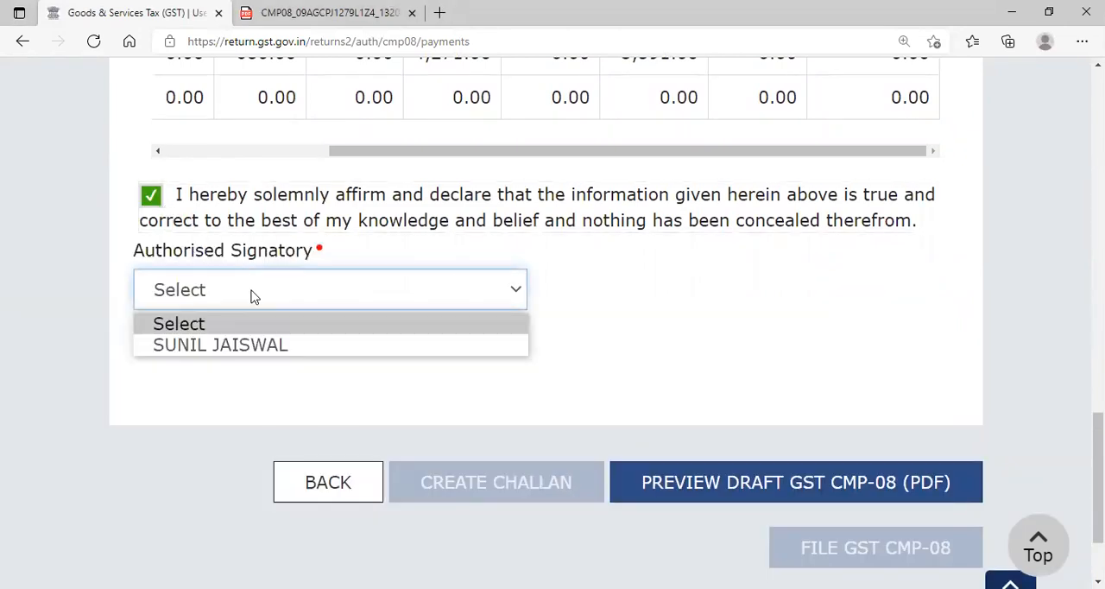
{"action": "left_click", "coordinate": [255, 345]}
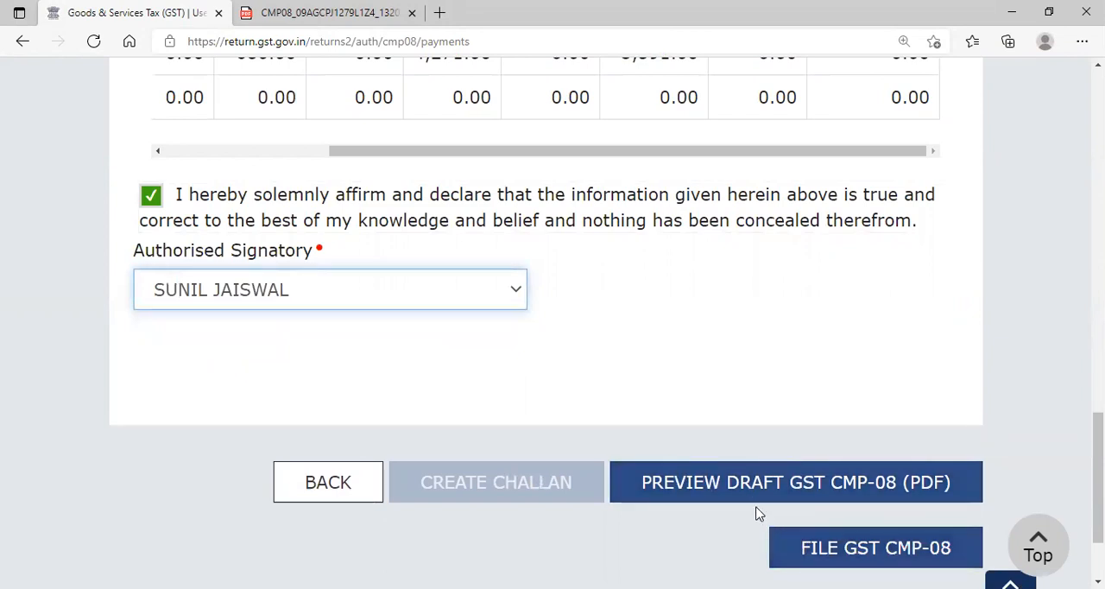
- Review the negative liability adjustment again and examine the Cash Ledger Balance on the Payment of Tax page
{"action": "scroll", "coordinate": [672, 511], "scroll_direction": "up", "scroll_amount": 2}
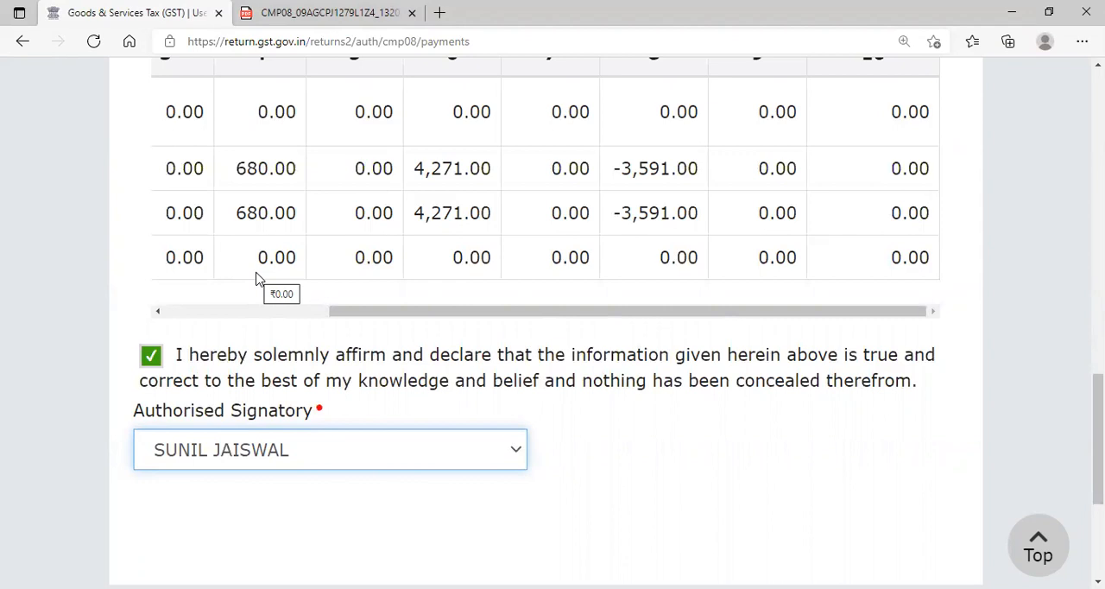
{"action": "scroll", "coordinate": [355, 309], "scroll_direction": "up", "scroll_amount": 1}
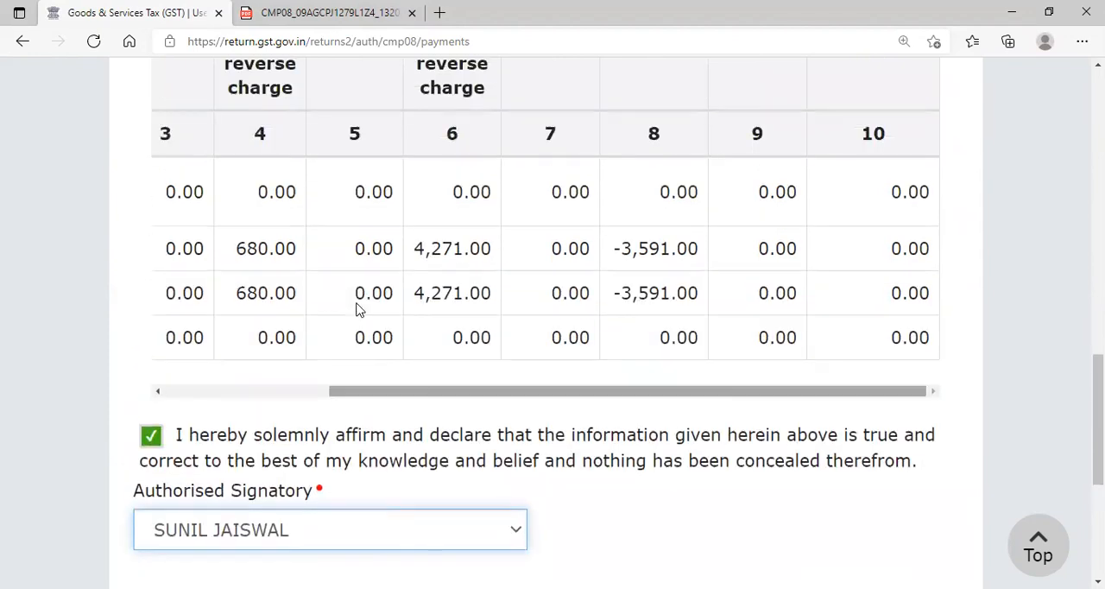
{"action": "scroll", "coordinate": [361, 318], "scroll_direction": "up", "scroll_amount": 2}
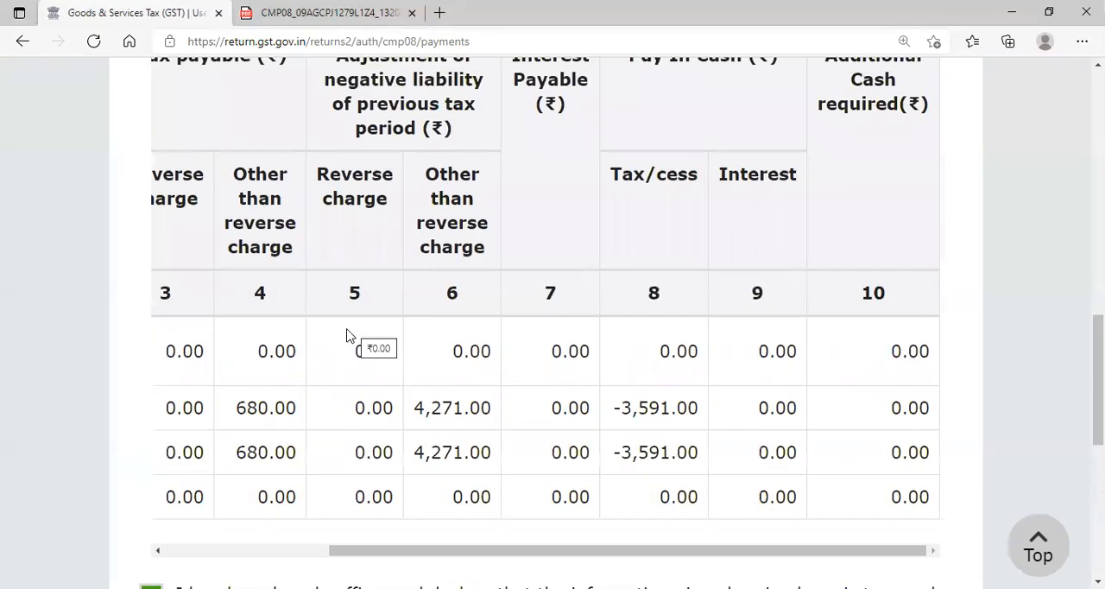
{"action": "scroll", "coordinate": [337, 338], "scroll_direction": "up", "scroll_amount": 9}
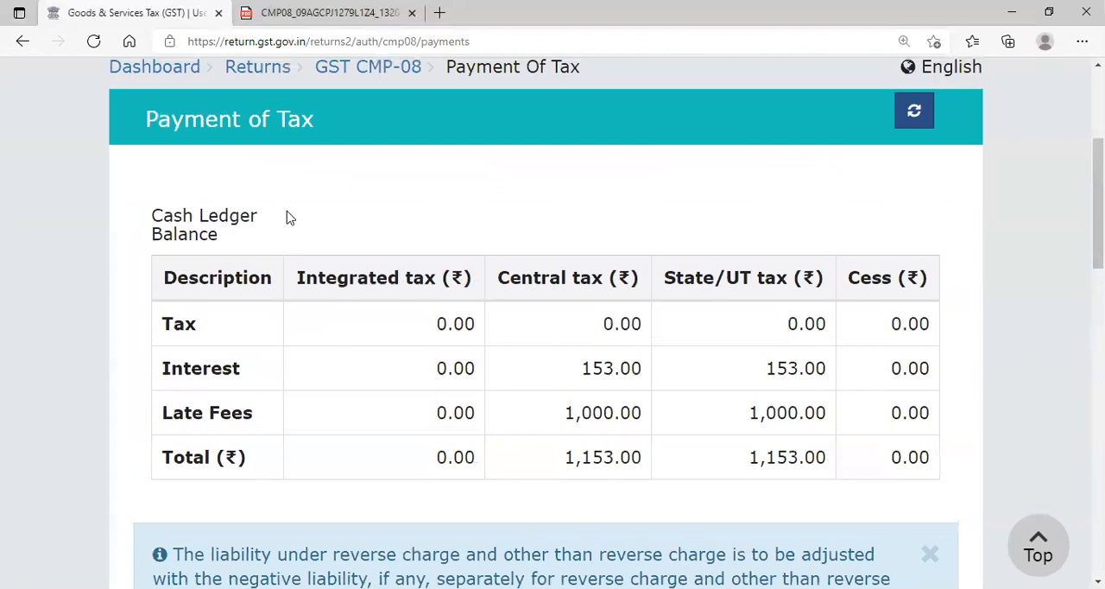
{"action": "key", "text": "ctrl+minus"}
{"action": "key", "text": "ctrl+minus"}
{"action": "key", "text": "ctrl+minus"}
{"action": "scroll", "coordinate": [314, 187], "scroll_direction": "up", "scroll_amount": 3}
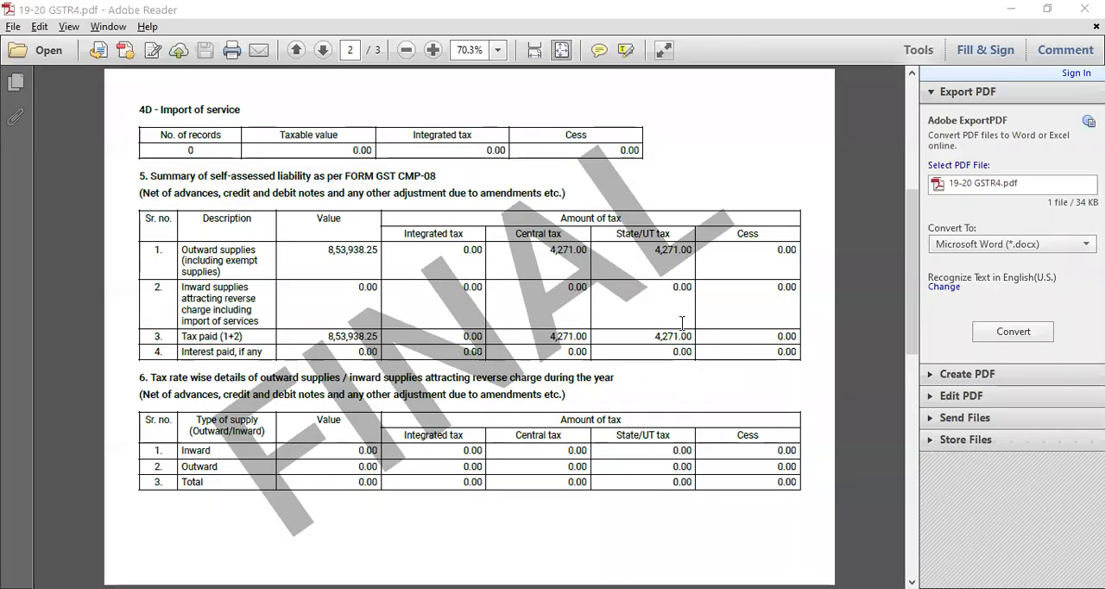
- Switch to Adobe Reader and examine section 5, the summary of self-assessed liability as per FORM GST CMP-08, in 19-20 GSTR4.pdf
{"action": "scroll", "coordinate": [682, 323], "scroll_direction": "up", "scroll_amount": 2, "text": "ctrl"}
{"action": "scroll", "coordinate": [682, 323], "scroll_direction": "down", "scroll_amount": 1, "text": "ctrl"}
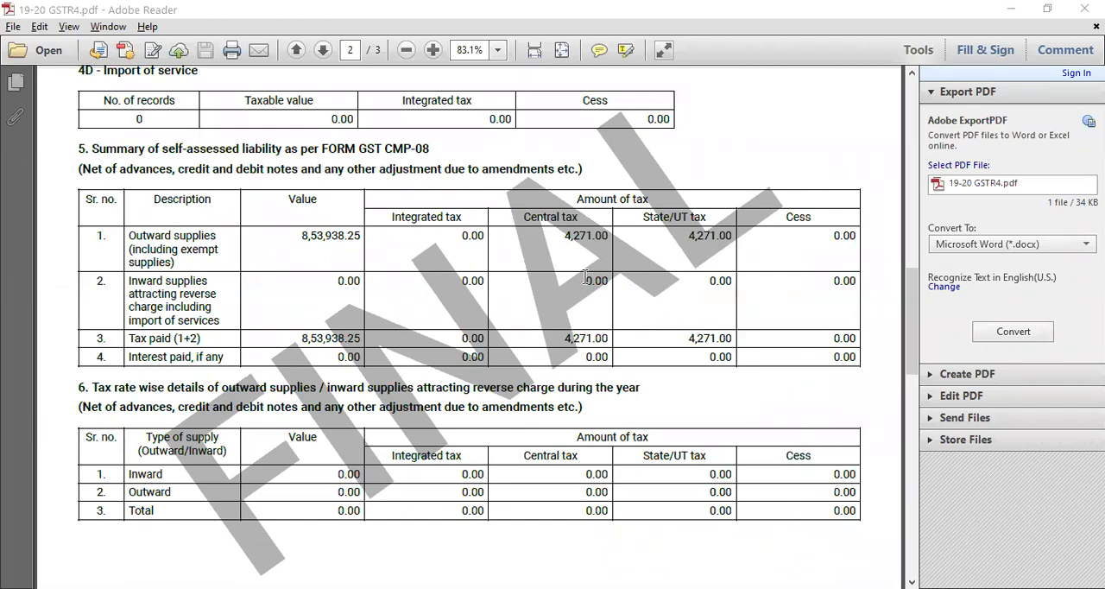
{"action": "scroll", "coordinate": [585, 276], "scroll_direction": "up", "scroll_amount": 2, "text": "ctrl"}
{"action": "scroll", "coordinate": [570, 565], "scroll_direction": "left", "scroll_amount": 2}
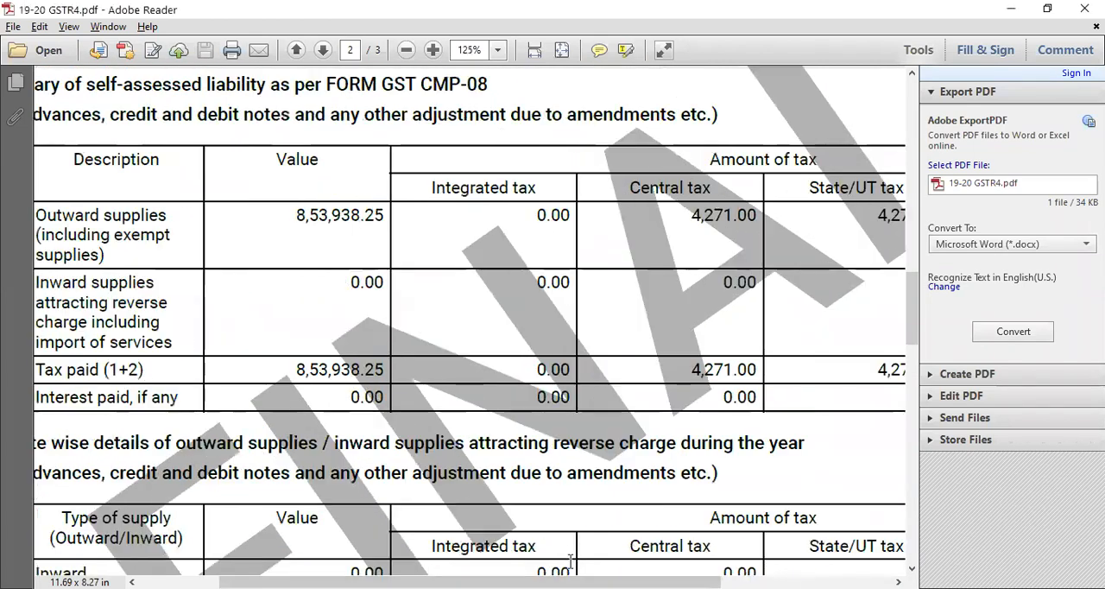
{"action": "scroll", "coordinate": [570, 544], "scroll_direction": "left", "scroll_amount": 2}
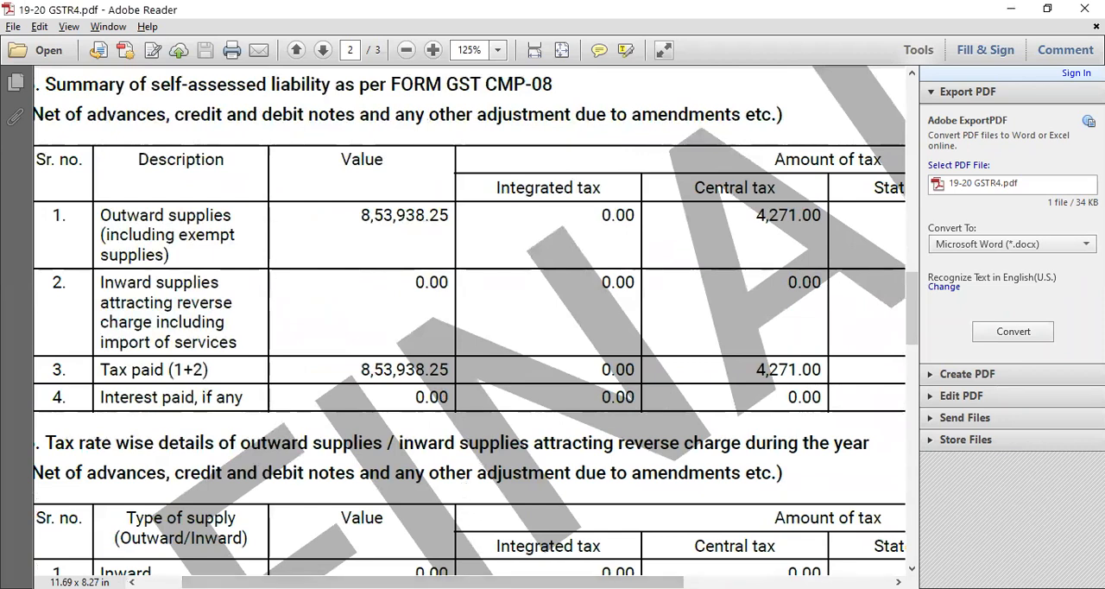
{"action": "scroll", "coordinate": [258, 543], "scroll_direction": "left", "scroll_amount": 2}
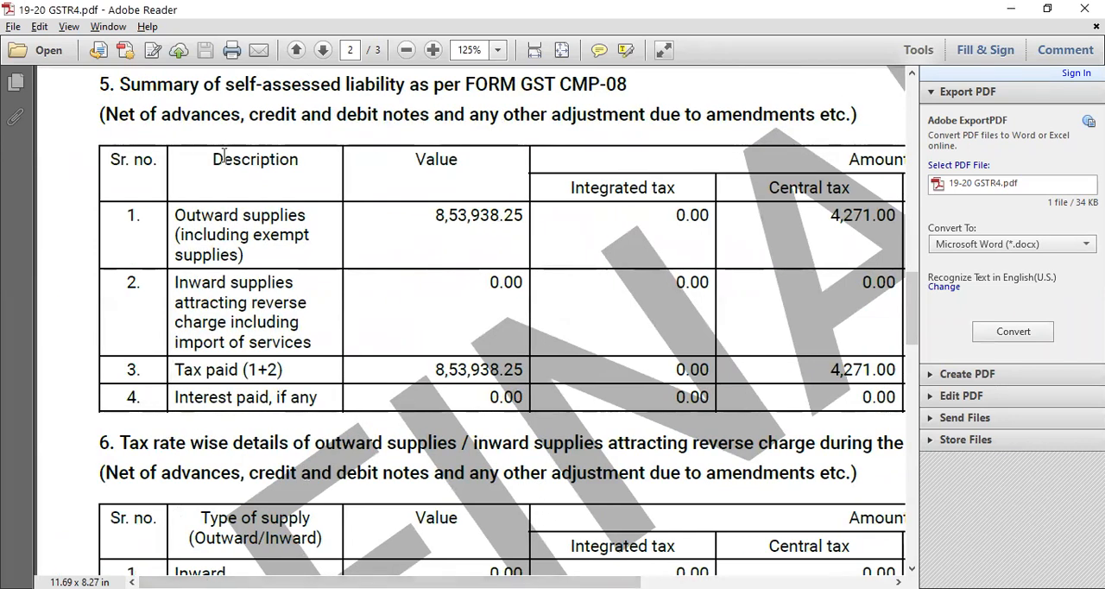
{"action": "left_click_drag", "start_coordinate": [118, 87], "coordinate": [615, 73]}
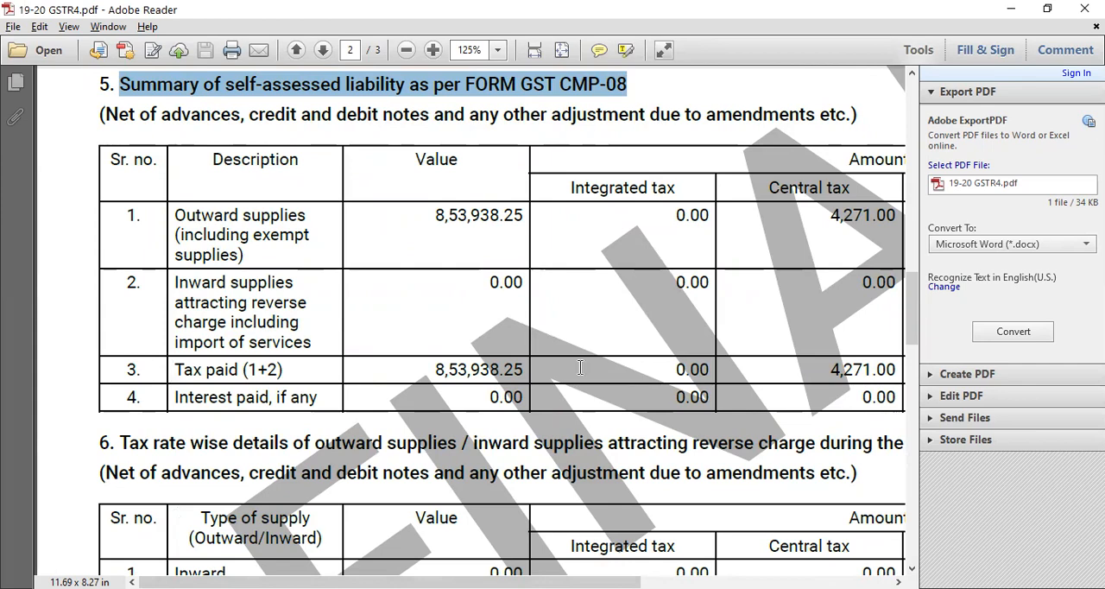
- Examine the Central tax and State/UT tax amounts in section 5 and compare them with the tax rate wise details in section 6
{"action": "left_click_drag", "start_coordinate": [439, 582], "coordinate": [622, 581]}
{"action": "key", "text": "ctrl+a"}
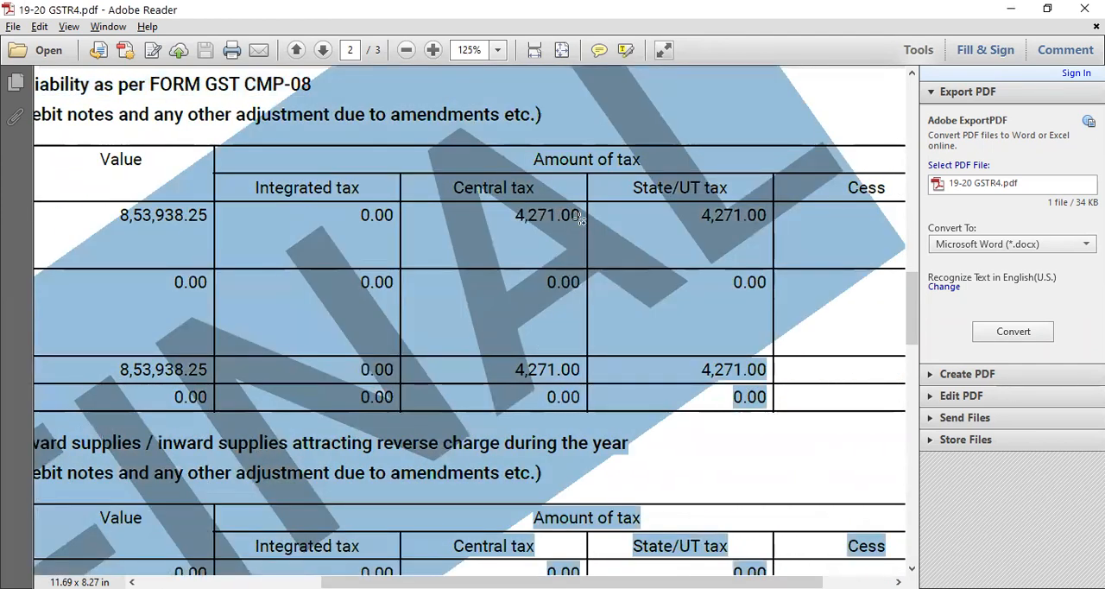
{"action": "left_click", "coordinate": [573, 239]}
{"action": "left_click_drag", "start_coordinate": [630, 581], "coordinate": [454, 582]}
{"action": "scroll", "coordinate": [489, 421], "scroll_direction": "down", "scroll_amount": 1}
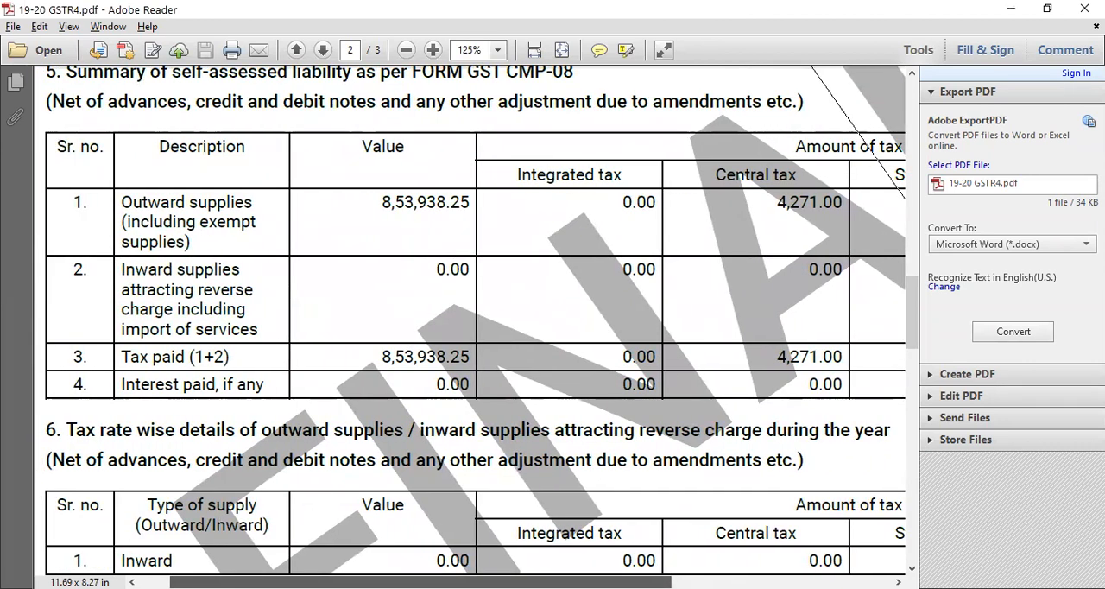
{"action": "scroll", "coordinate": [531, 551], "scroll_direction": "down", "scroll_amount": 2}
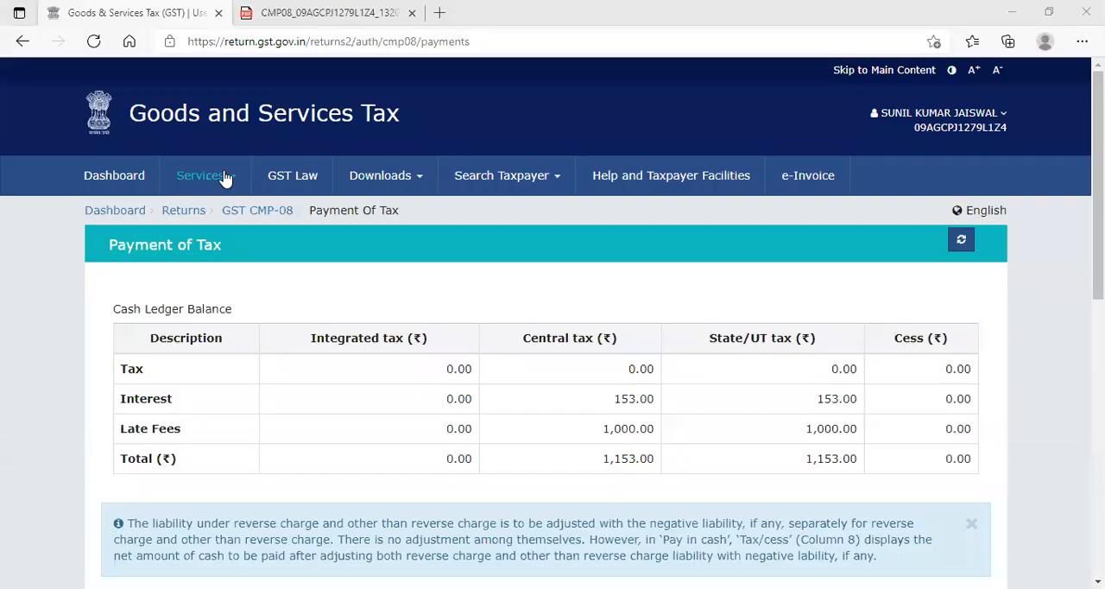
- Return to the GST portal and open the Negative liability statement among the ledgers
{"action": "mouse_move", "coordinate": [222, 177]}
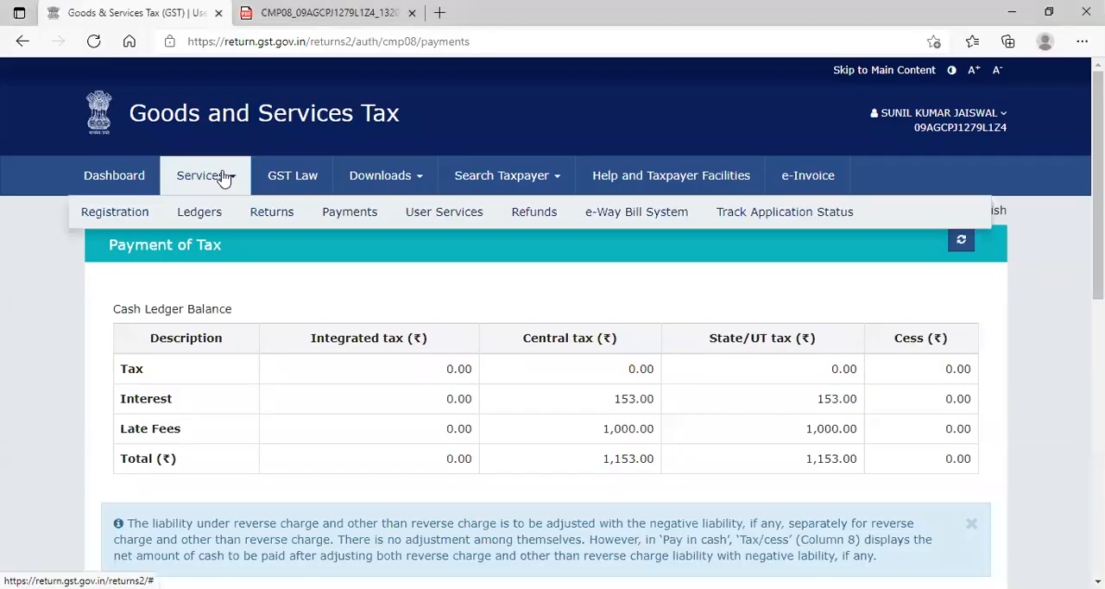
{"action": "mouse_move", "coordinate": [220, 221]}
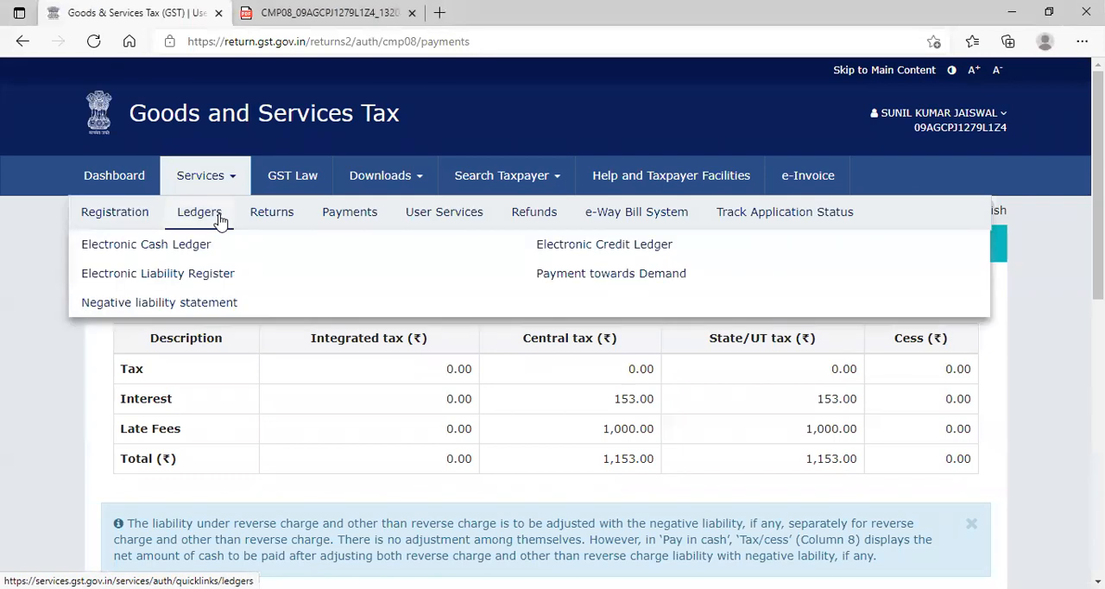
{"action": "left_click", "coordinate": [179, 307]}
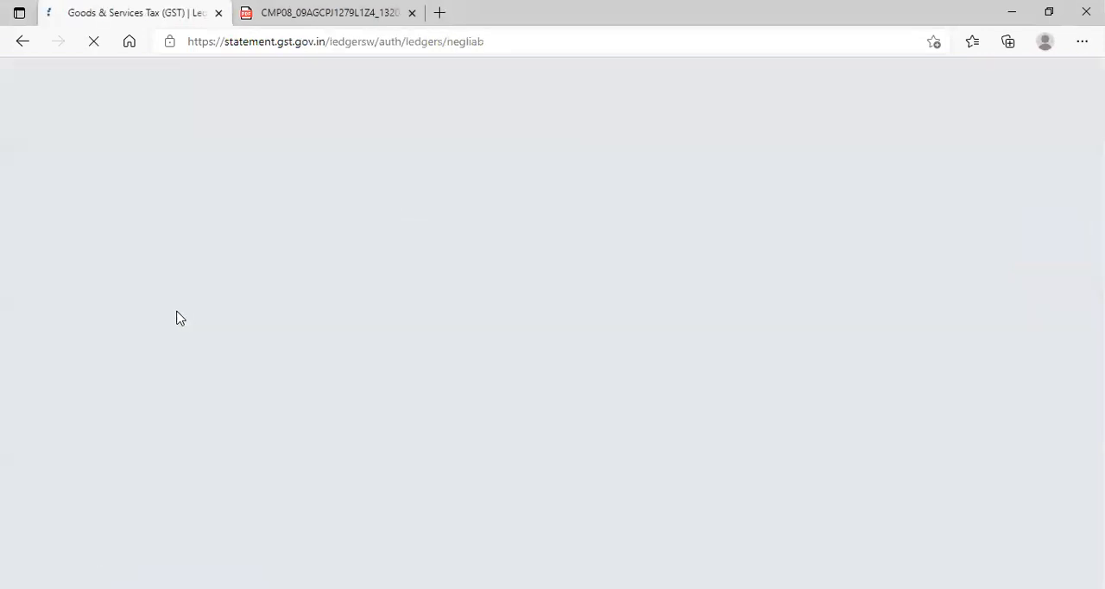
- Set the start date of the negative liability statement period to 01/10/2020
{"action": "left_click", "coordinate": [362, 372]}
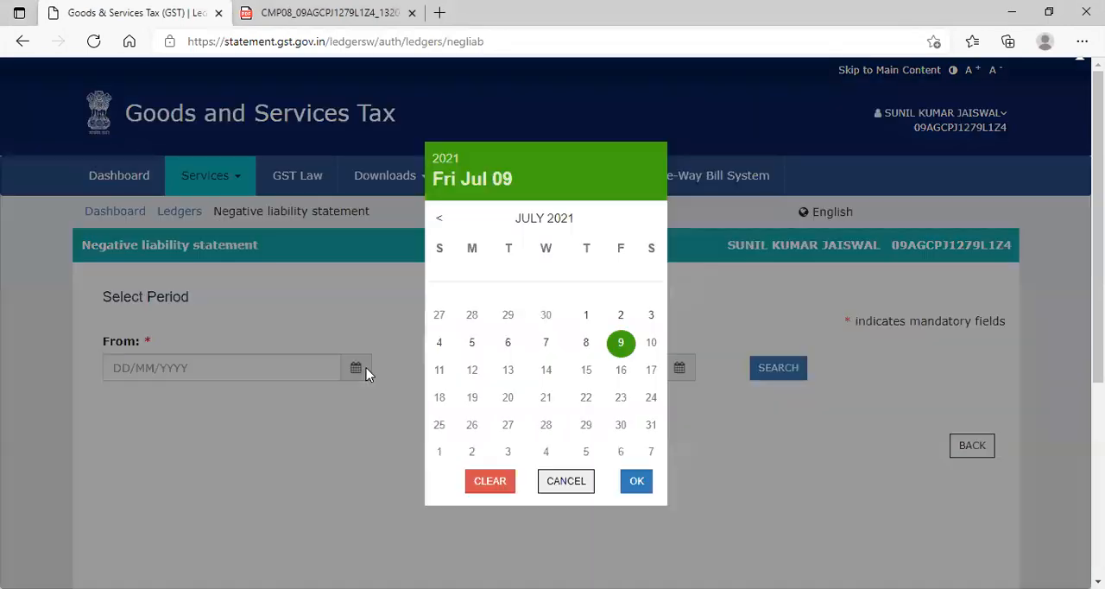
{"action": "left_click", "coordinate": [443, 221]}
{"action": "left_click", "coordinate": [443, 221]}
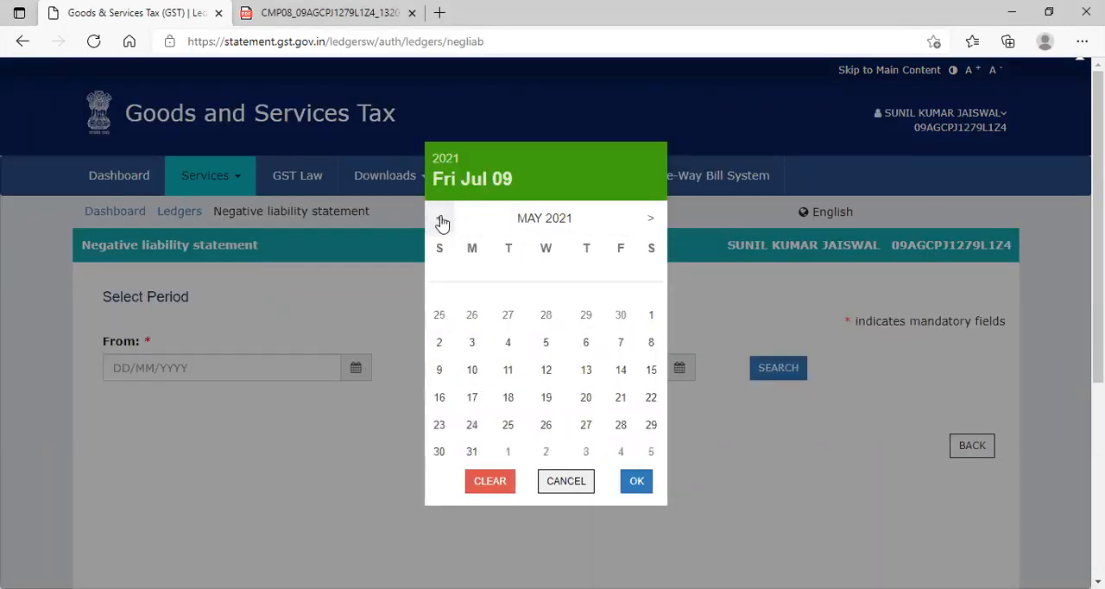
{"action": "left_click", "coordinate": [440, 220]}
{"action": "left_click", "coordinate": [440, 219]}
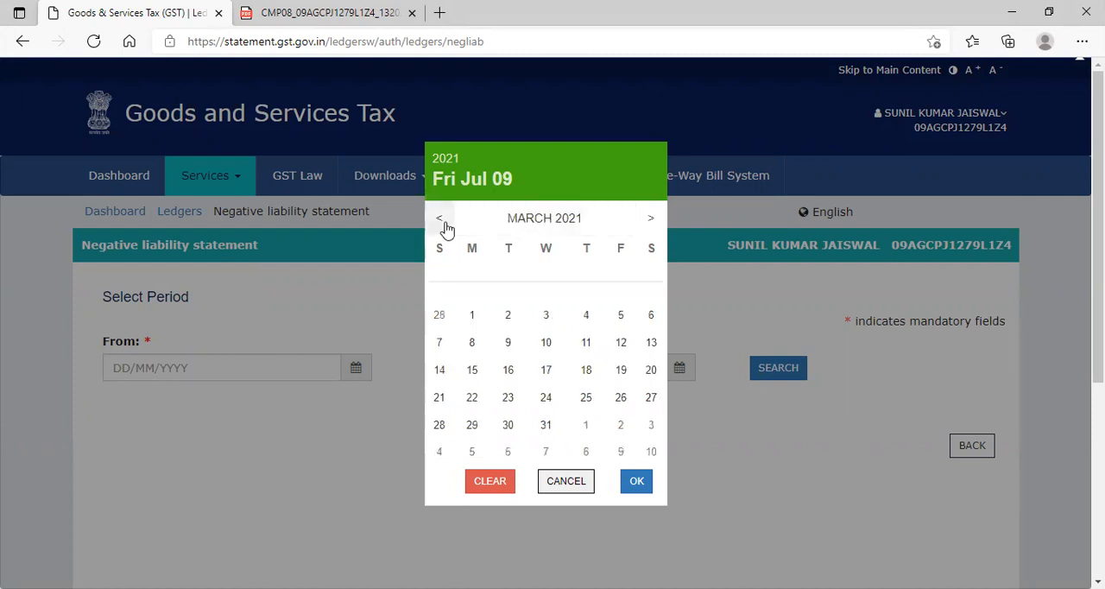
{"action": "left_click", "coordinate": [442, 222]}
{"action": "left_click", "coordinate": [442, 222]}
{"action": "left_click", "coordinate": [442, 222]}
{"action": "left_click", "coordinate": [442, 222]}
{"action": "left_click", "coordinate": [443, 221]}
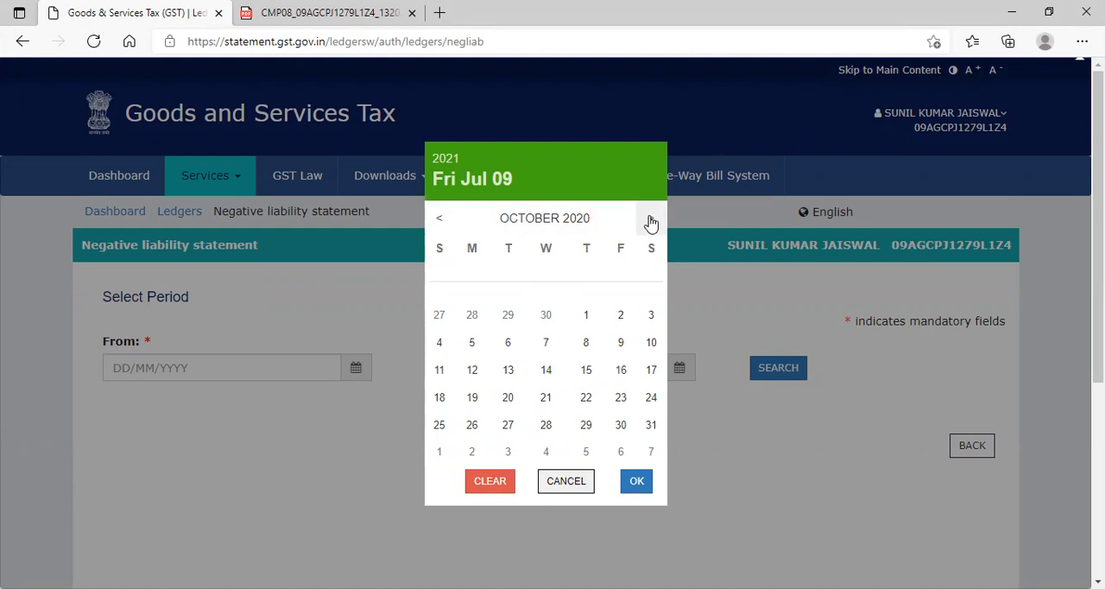
{"action": "left_click", "coordinate": [586, 317]}
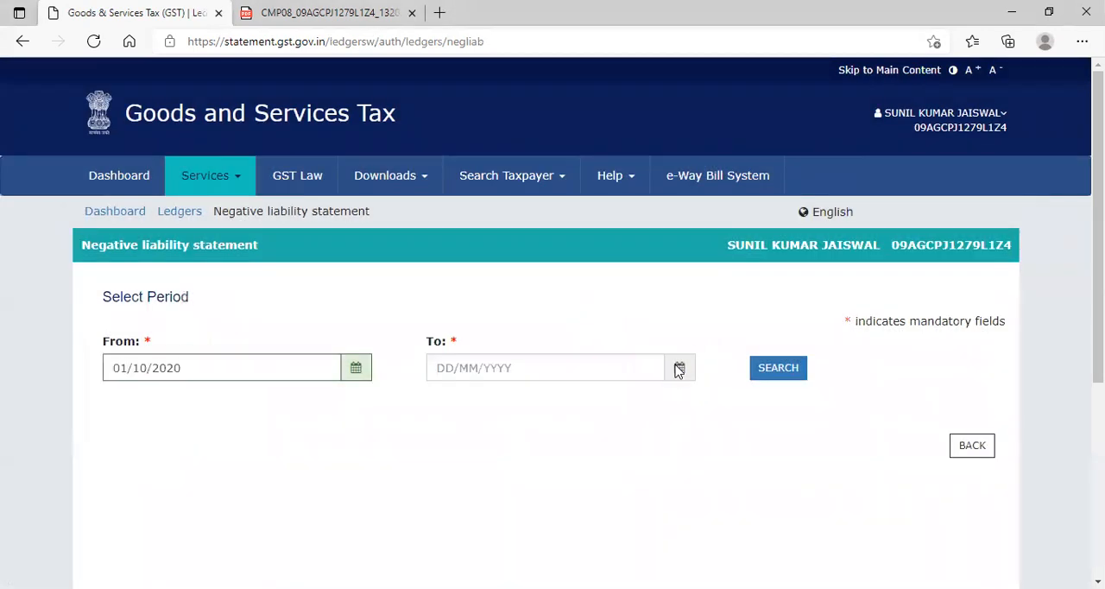
- Set the end date of the period to 09/07/2021 and search for the negative liability entries
{"action": "left_click", "coordinate": [679, 368]}
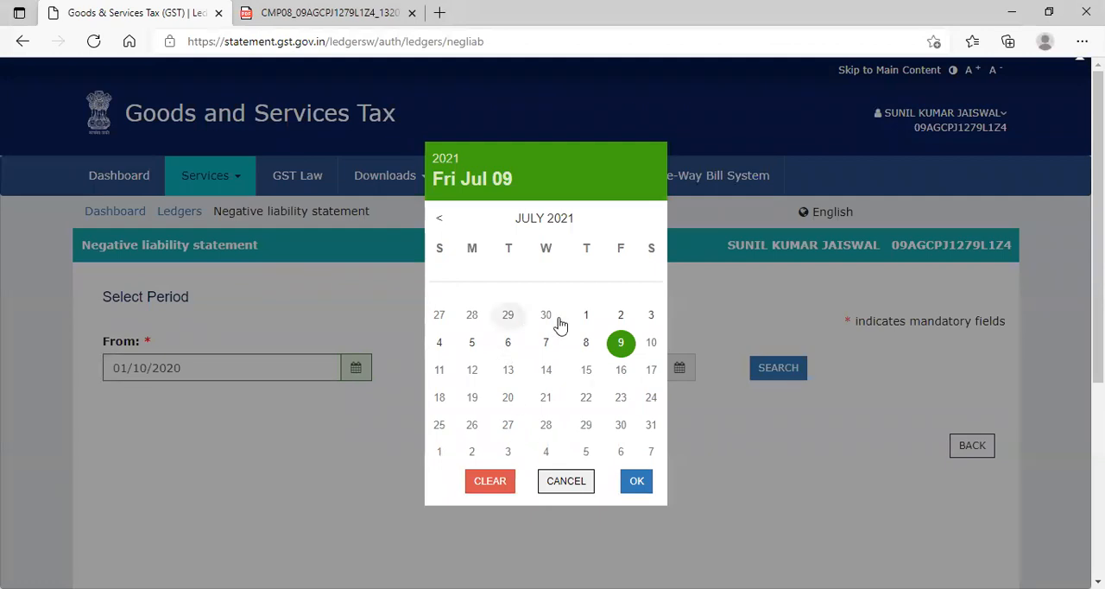
{"action": "left_click", "coordinate": [620, 340]}
{"action": "left_click", "coordinate": [780, 371]}
{"action": "scroll", "coordinate": [779, 379], "scroll_direction": "down", "scroll_amount": 4}
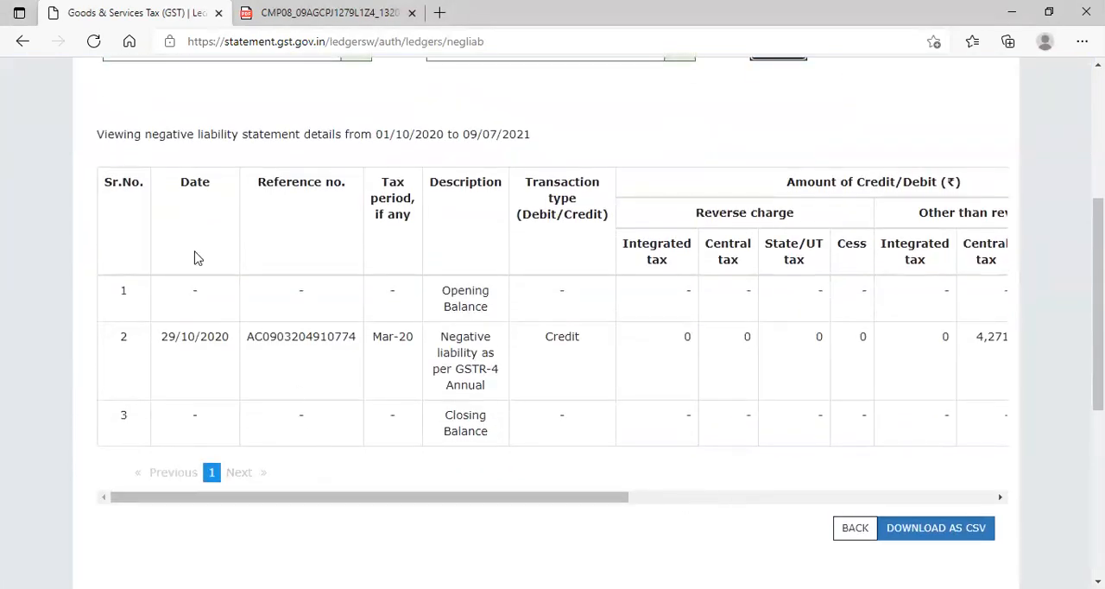
- Examine the "Negative liability as per GSTR-4 Annual" entry across its credit and balance columns
{"action": "left_click_drag", "start_coordinate": [489, 505], "coordinate": [574, 503]}
{"action": "left_click_drag", "start_coordinate": [218, 339], "coordinate": [342, 387]}
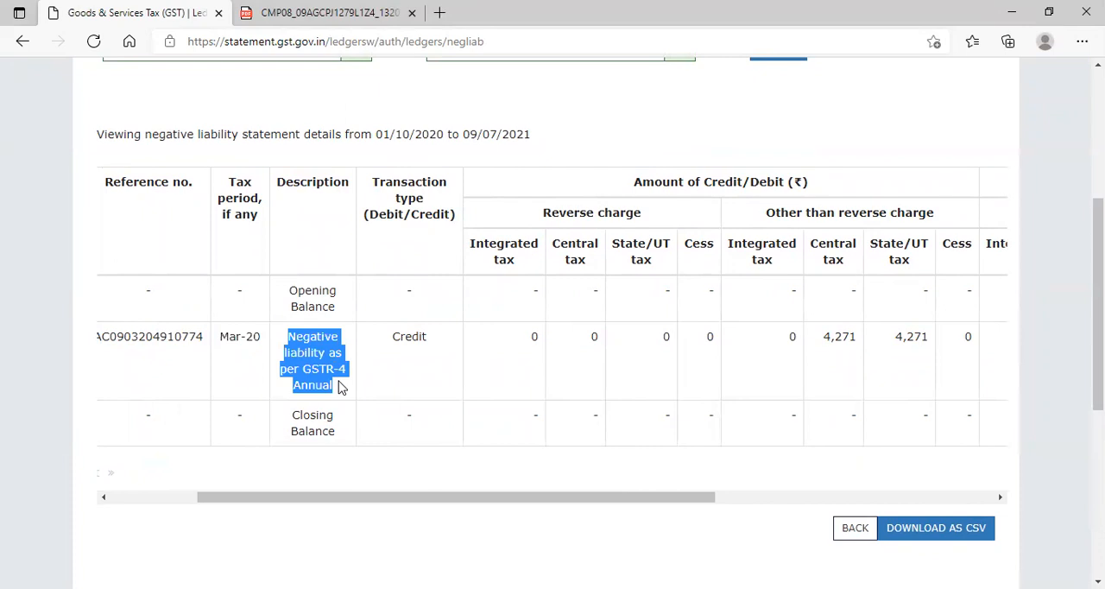
{"action": "left_click_drag", "start_coordinate": [483, 506], "coordinate": [619, 496]}
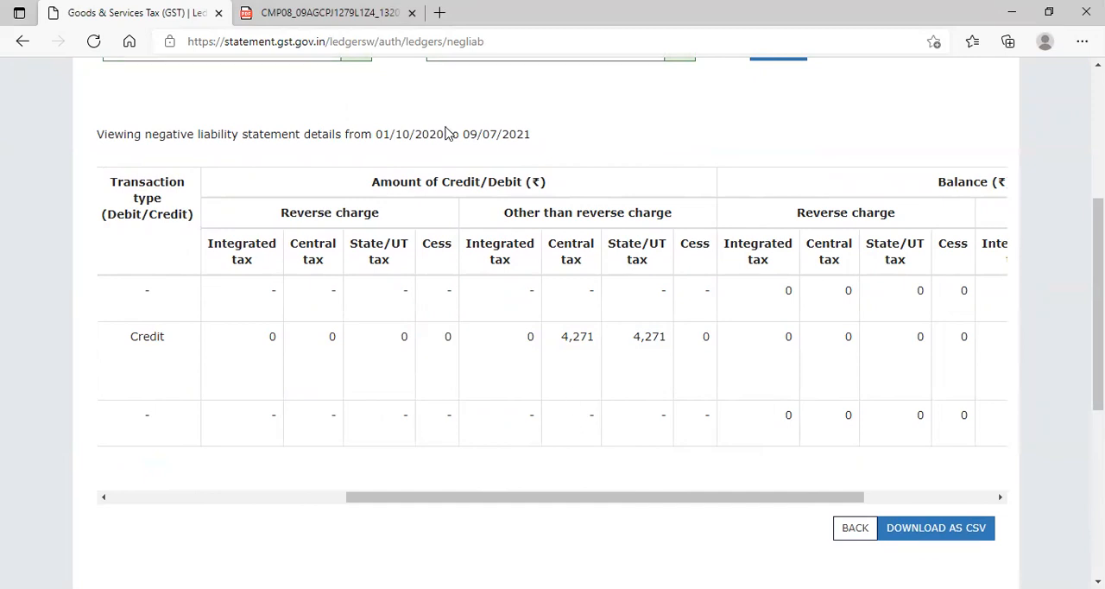
{"action": "left_click_drag", "start_coordinate": [794, 500], "coordinate": [955, 496]}
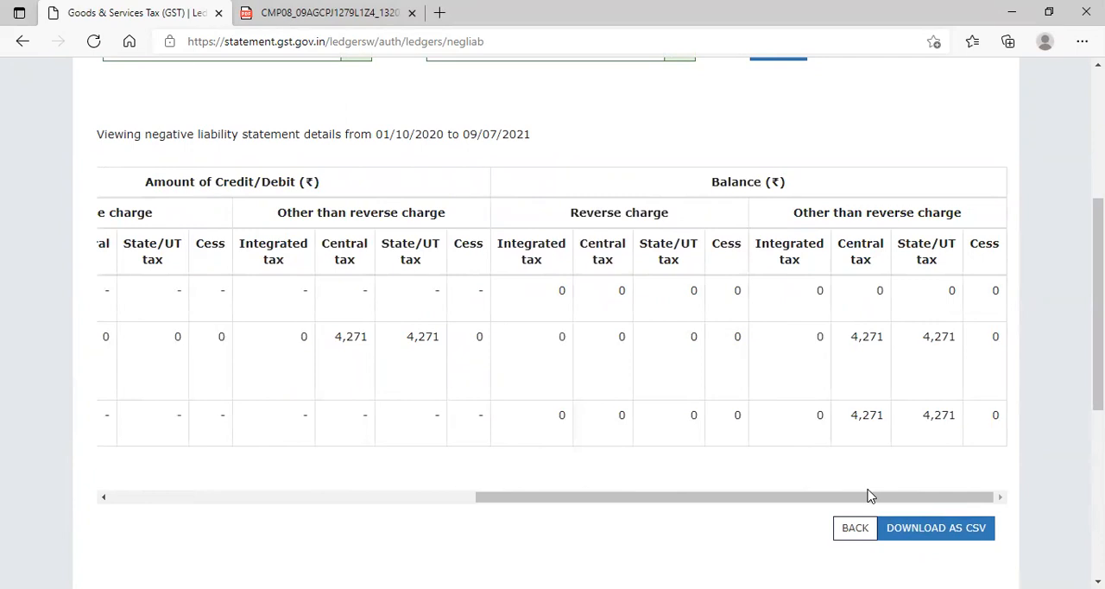
- Leave the negative liability statement and open the Returns Dashboard
{"action": "left_click", "coordinate": [839, 528]}
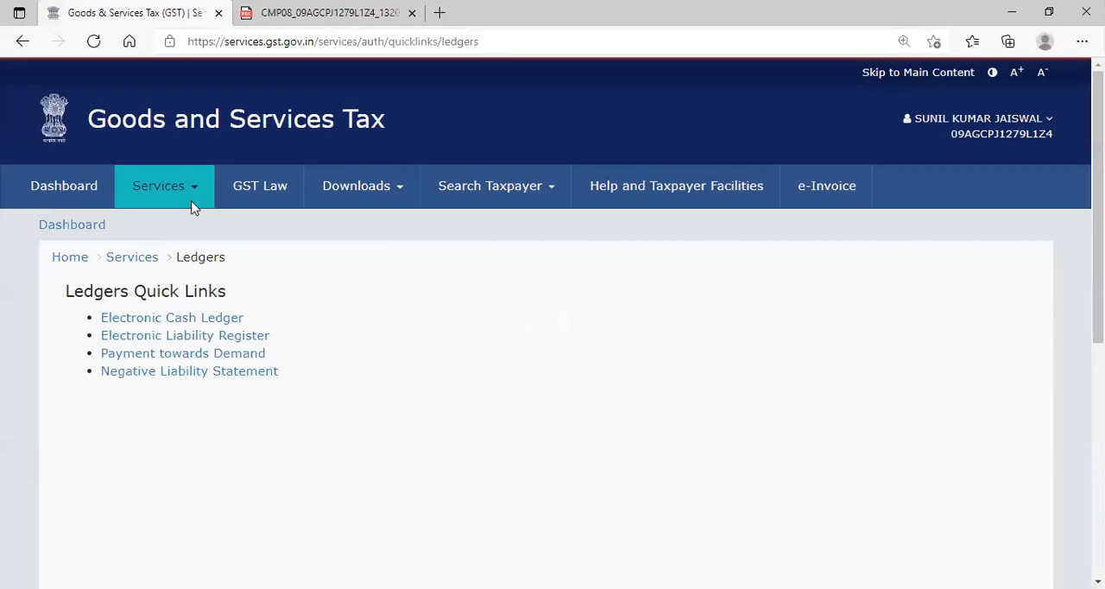
{"action": "left_click", "coordinate": [190, 197]}
{"action": "mouse_move", "coordinate": [238, 226]}
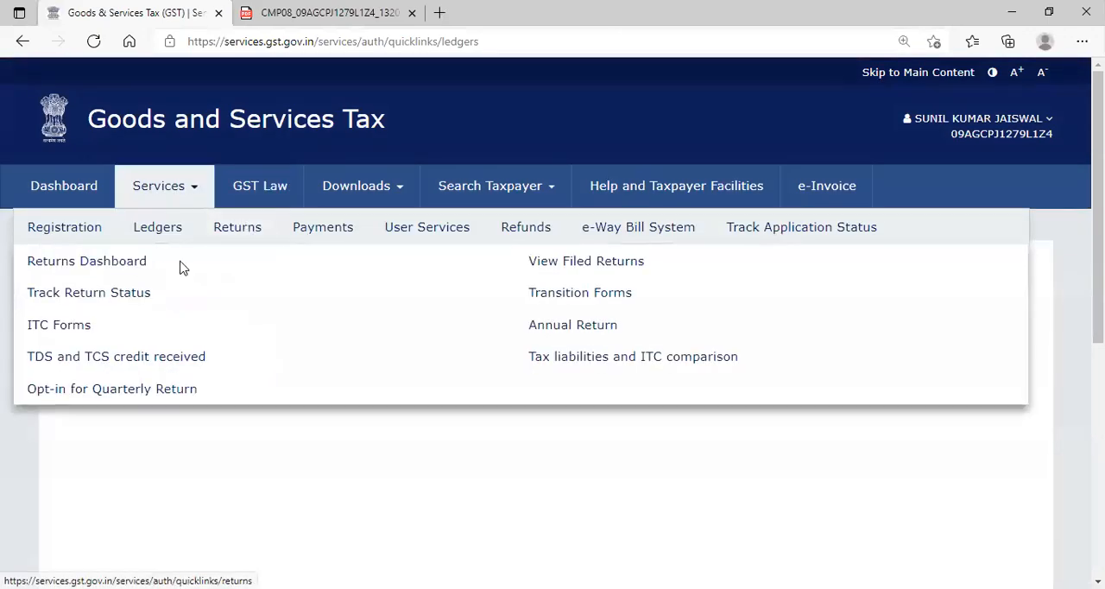
{"action": "left_click", "coordinate": [118, 262]}
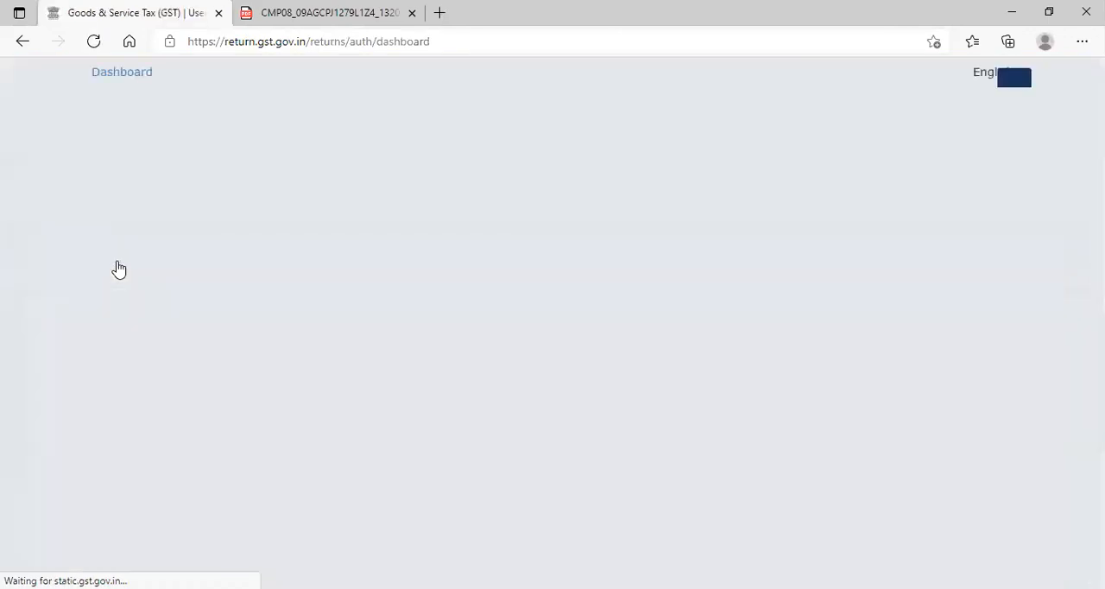
{"action": "scroll", "coordinate": [571, 437], "scroll_direction": "down", "scroll_amount": 3}
{"action": "scroll", "coordinate": [571, 437], "scroll_direction": "up", "scroll_amount": 5}
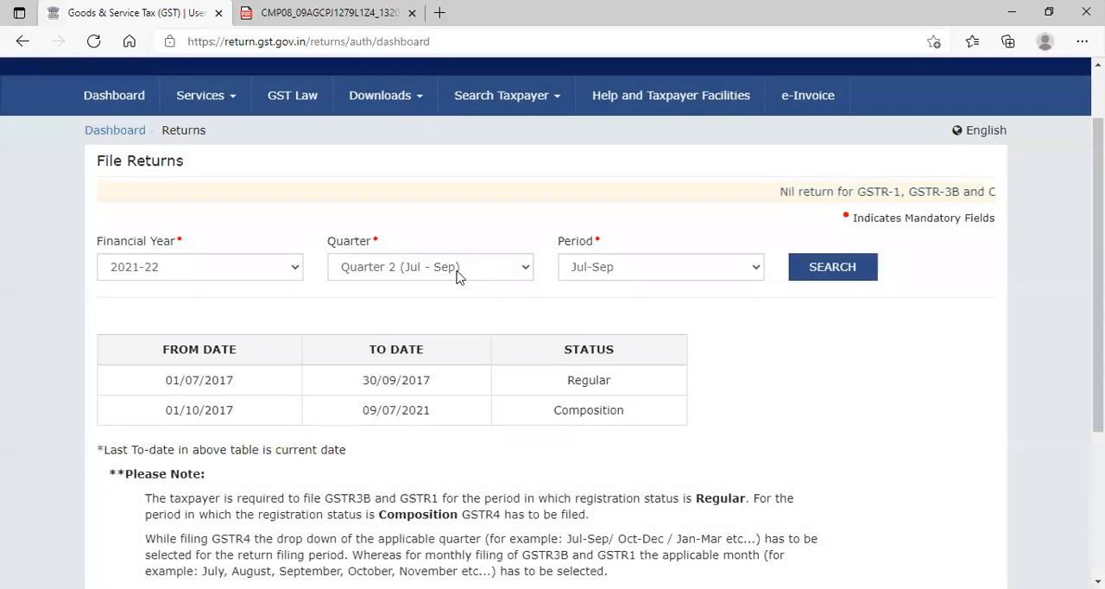
- Search the returns for Quarter 1 (Apr - Jun) of 2021-22 and open the GST CMP-08 statement for online preparation
{"action": "left_click", "coordinate": [457, 275]}
{"action": "left_click", "coordinate": [415, 288]}
{"action": "left_click", "coordinate": [831, 267]}
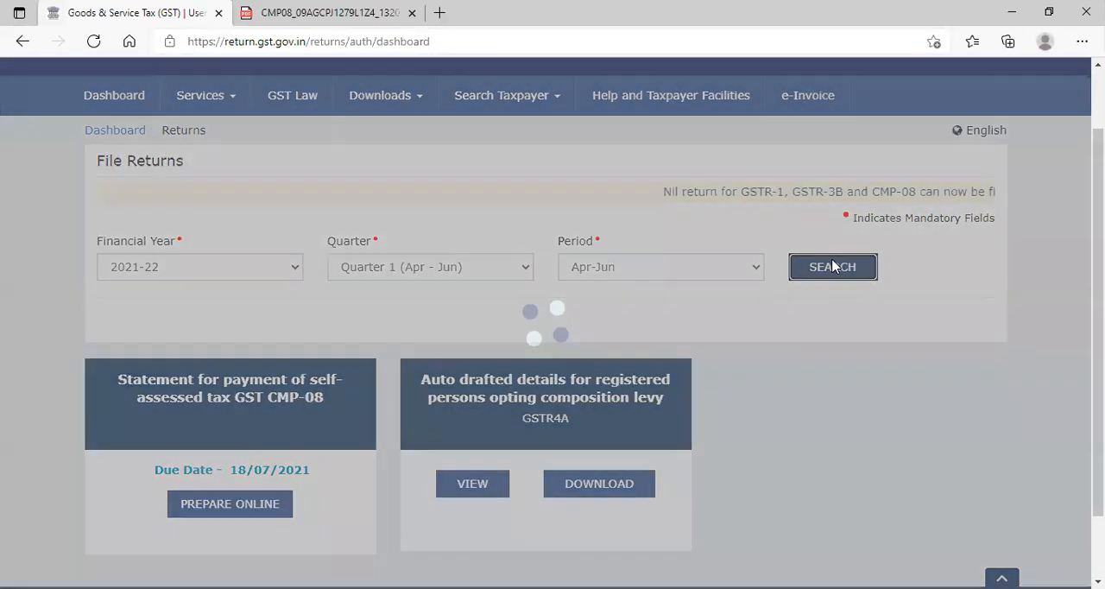
{"action": "scroll", "coordinate": [757, 278], "scroll_direction": "down", "scroll_amount": 1}
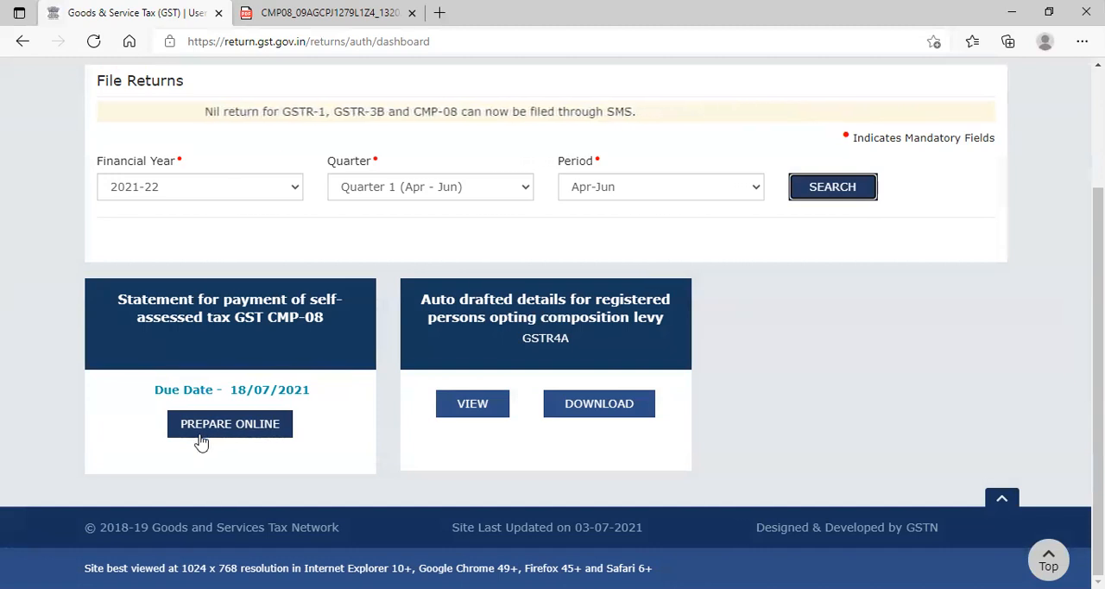
{"action": "left_click", "coordinate": [300, 353]}
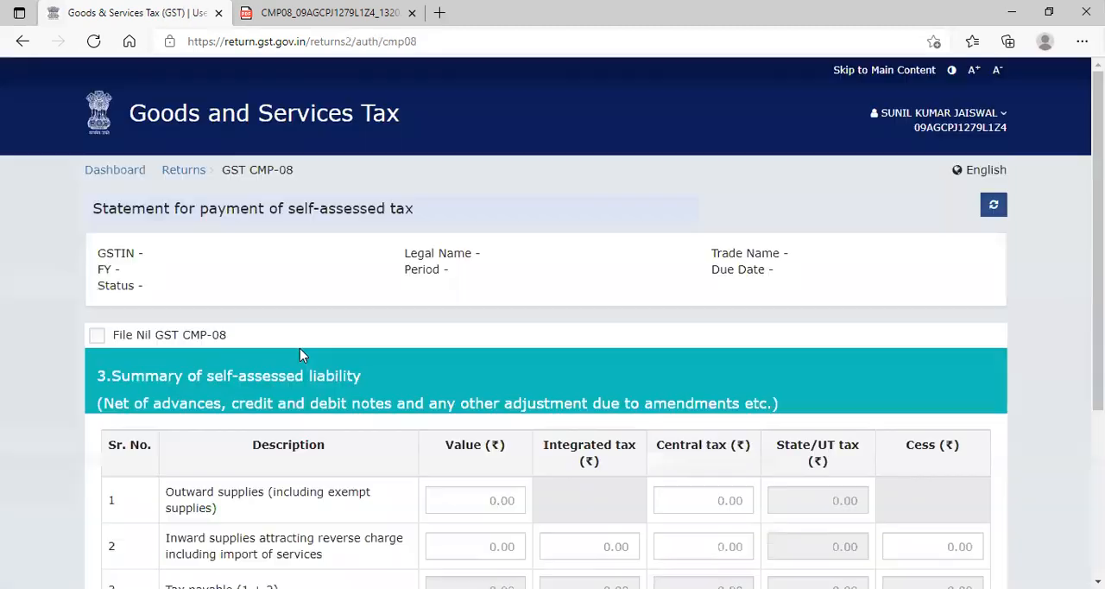
- Set the Central tax on outward supplies to 4951 in the summary of self-assessed liability
{"action": "scroll", "coordinate": [302, 356], "scroll_direction": "down", "scroll_amount": 4}
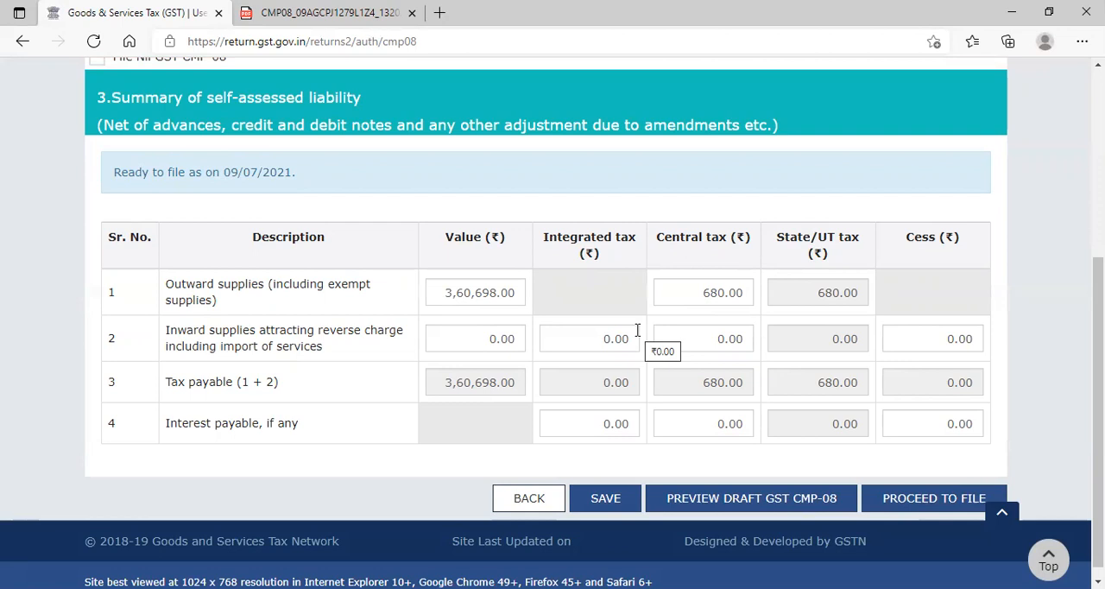
{"action": "left_click_drag", "start_coordinate": [678, 293], "coordinate": [762, 294]}
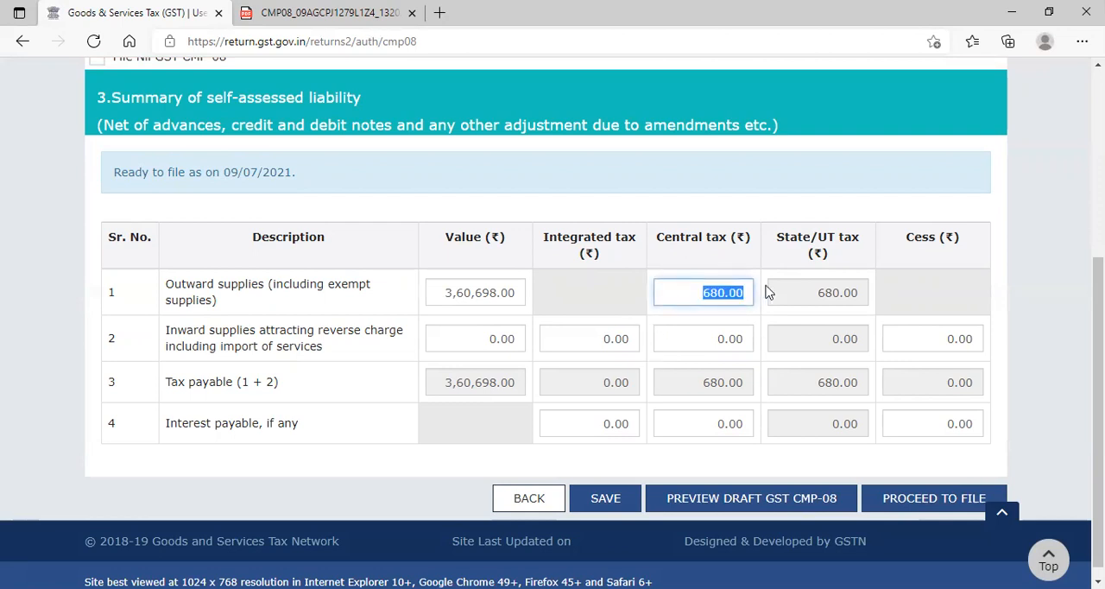
{"action": "key", "text": "alt+Tab"}
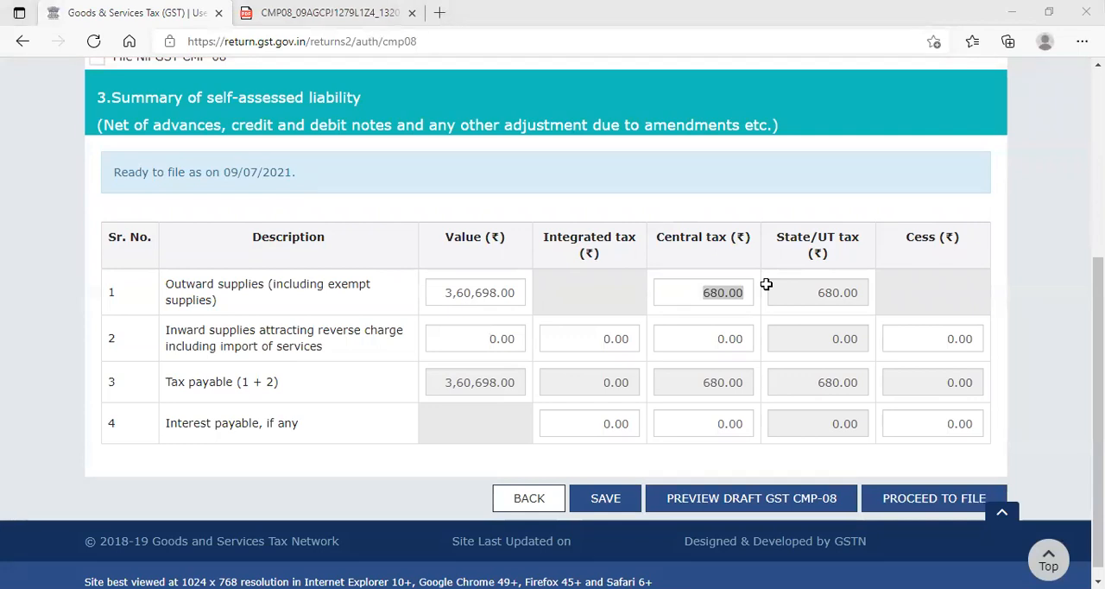
{"action": "key", "text": "alt+Tab"}
{"action": "type", "text": "4951"}
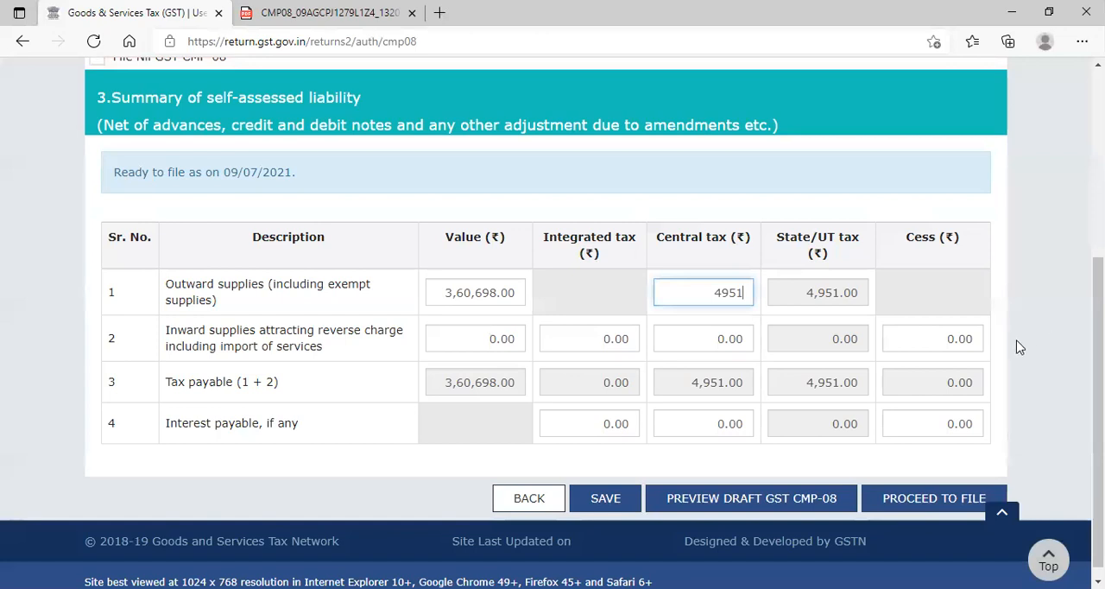
- Circle the outward supplies value and underline its Central tax and State/UT tax amounts with freehand marks, and clear the marks
{"action": "left_click", "coordinate": [892, 95]}
{"action": "mouse_move", "coordinate": [492, 188]}
{"action": "left_mouse_down"}
{"action": "mouse_move", "coordinate": [541, 291]}
{"action": "mouse_move", "coordinate": [524, 184]}
{"action": "left_mouse_up"}
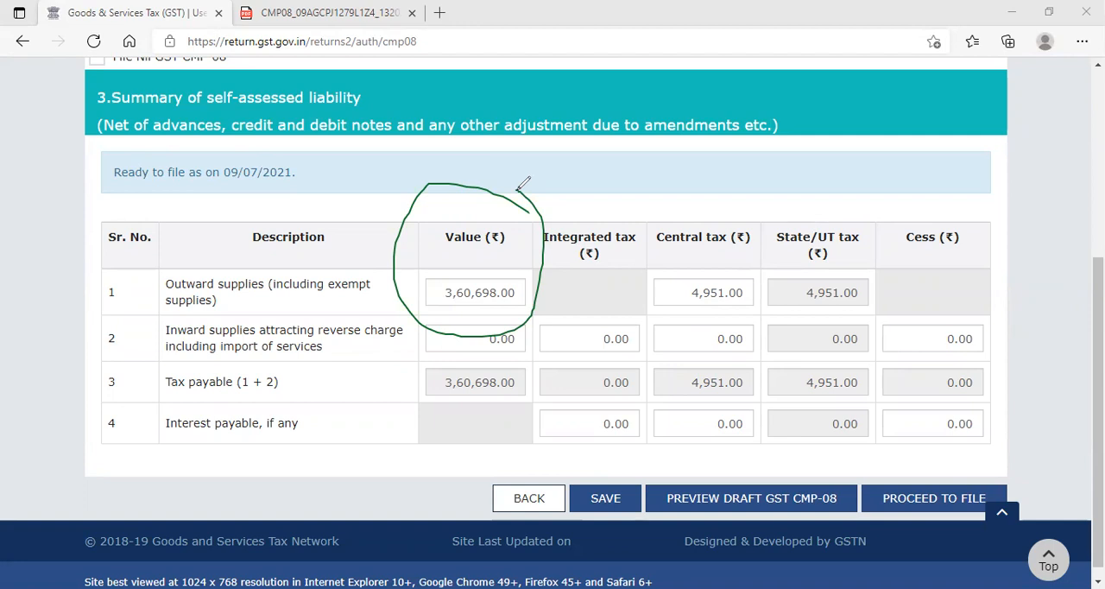
{"action": "left_click_drag", "start_coordinate": [402, 324], "coordinate": [523, 307]}
{"action": "left_click_drag", "start_coordinate": [638, 298], "coordinate": [865, 293]}
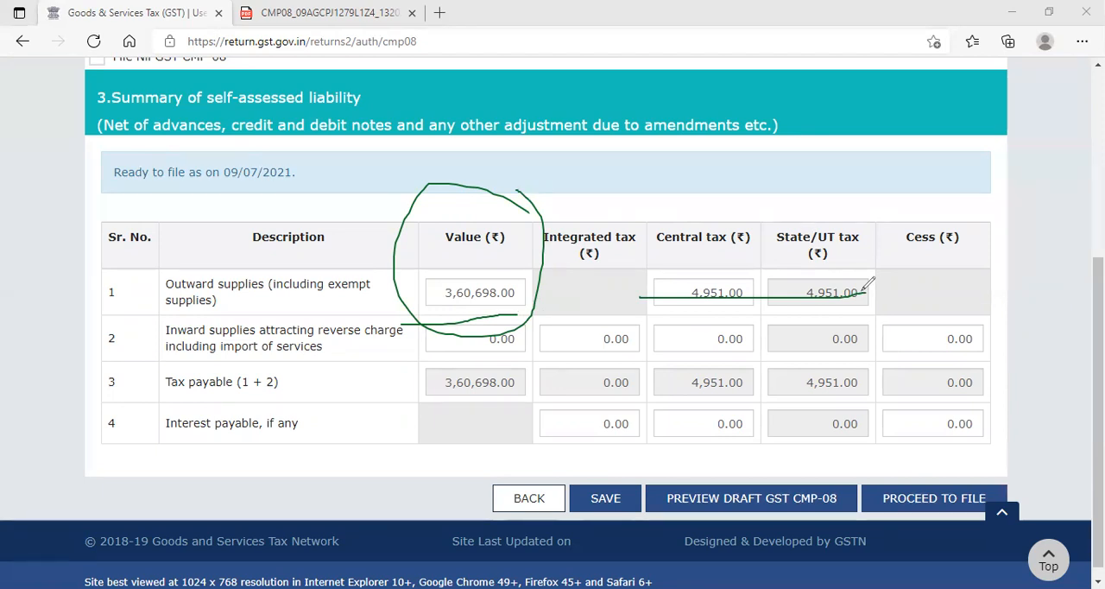
{"action": "key", "text": "Escape"}
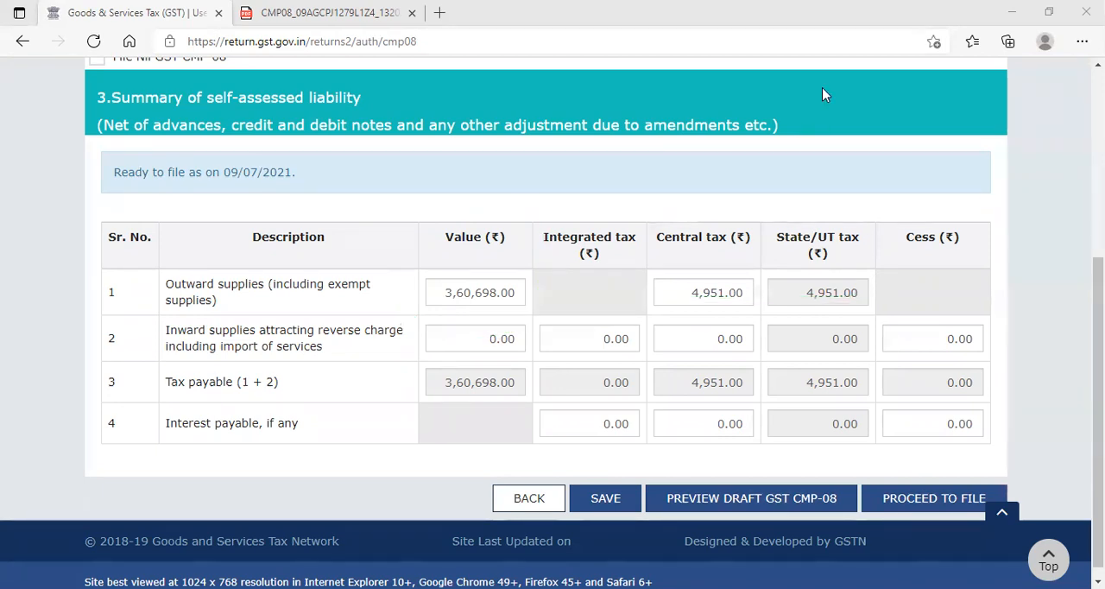
- Save the CMP-08 statement and proceed to file it, continuing to the Payment of Tax page
{"action": "left_click", "coordinate": [615, 499]}
{"action": "left_click", "coordinate": [552, 305]}
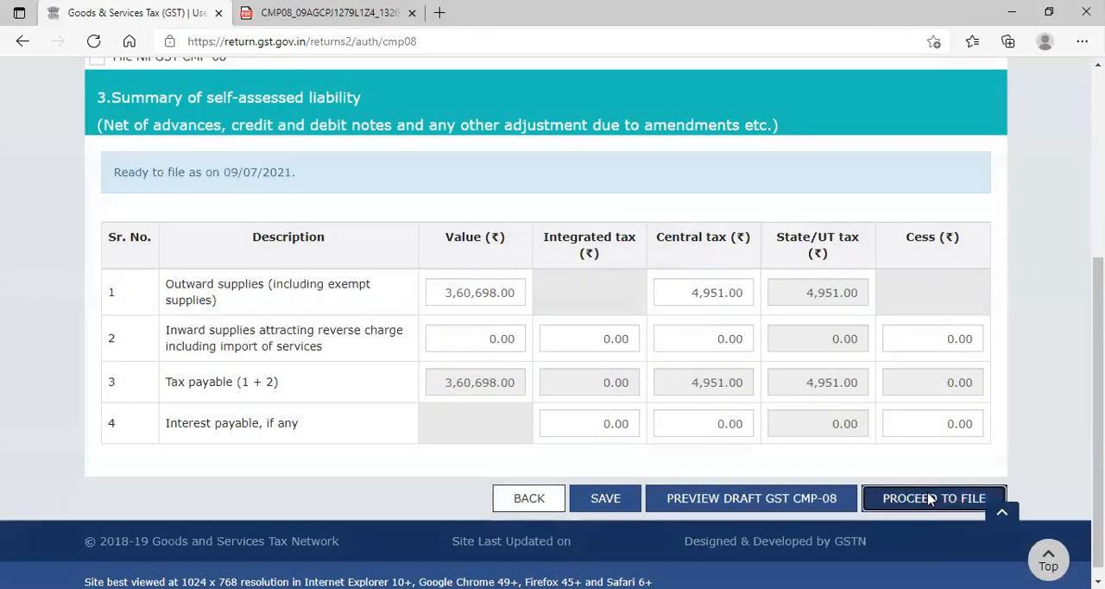
{"action": "left_click", "coordinate": [932, 497]}
{"action": "scroll", "coordinate": [907, 462], "scroll_direction": "down", "scroll_amount": 5}
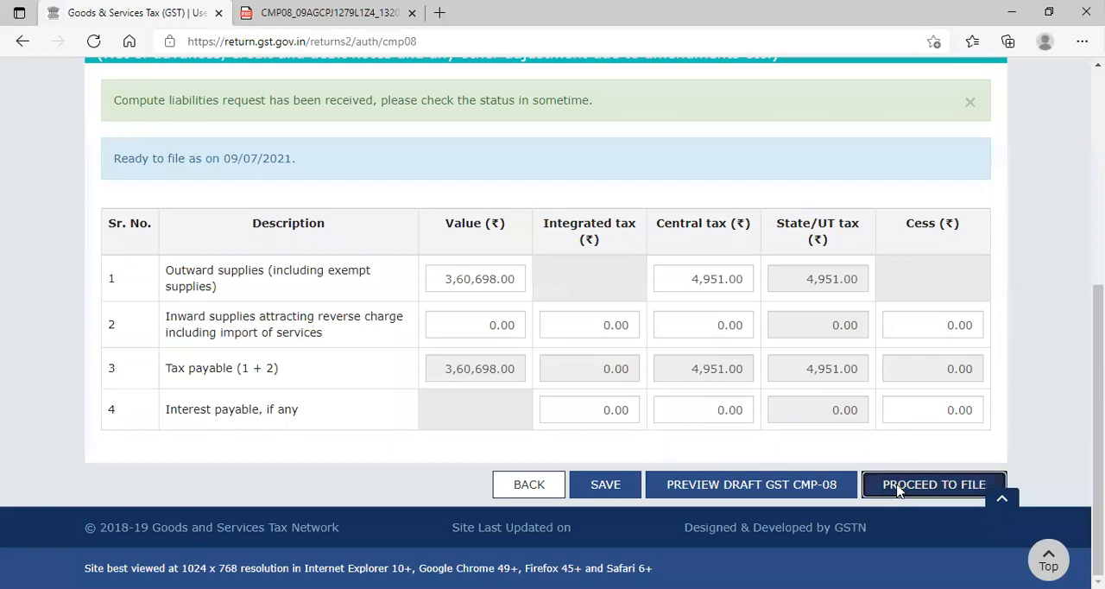
{"action": "left_click", "coordinate": [898, 489]}
{"action": "scroll", "coordinate": [868, 461], "scroll_direction": "down", "scroll_amount": 10}
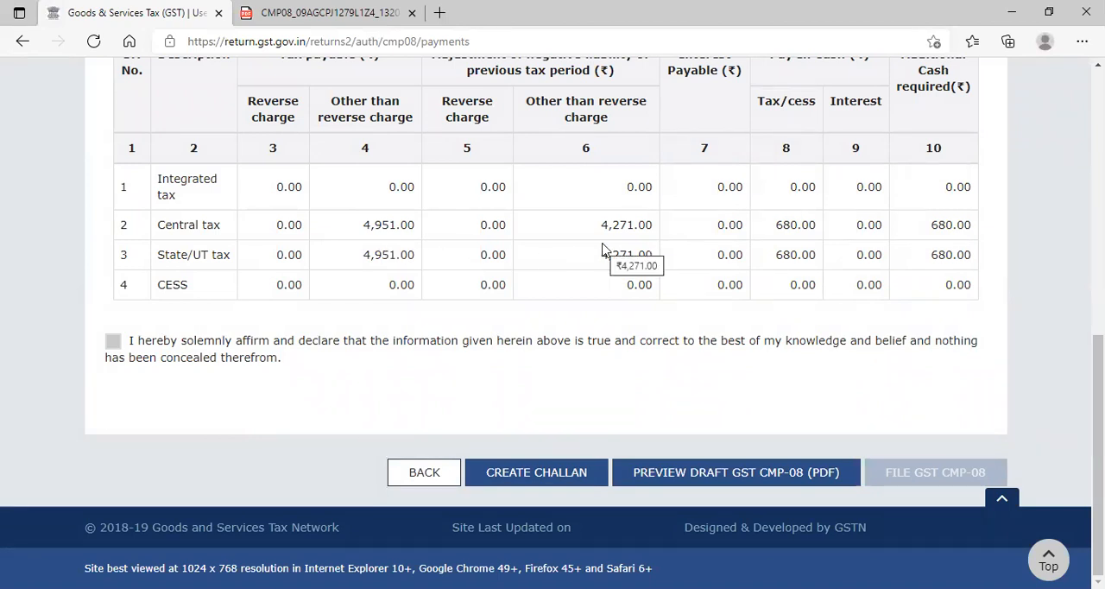
- Check the Central tax negative liability adjustment and cash amount in the Payment of Tax table, and open a challan for the additional cash required
{"action": "scroll", "coordinate": [607, 251], "scroll_direction": "up", "scroll_amount": 1}
{"action": "left_click_drag", "start_coordinate": [598, 304], "coordinate": [648, 305]}
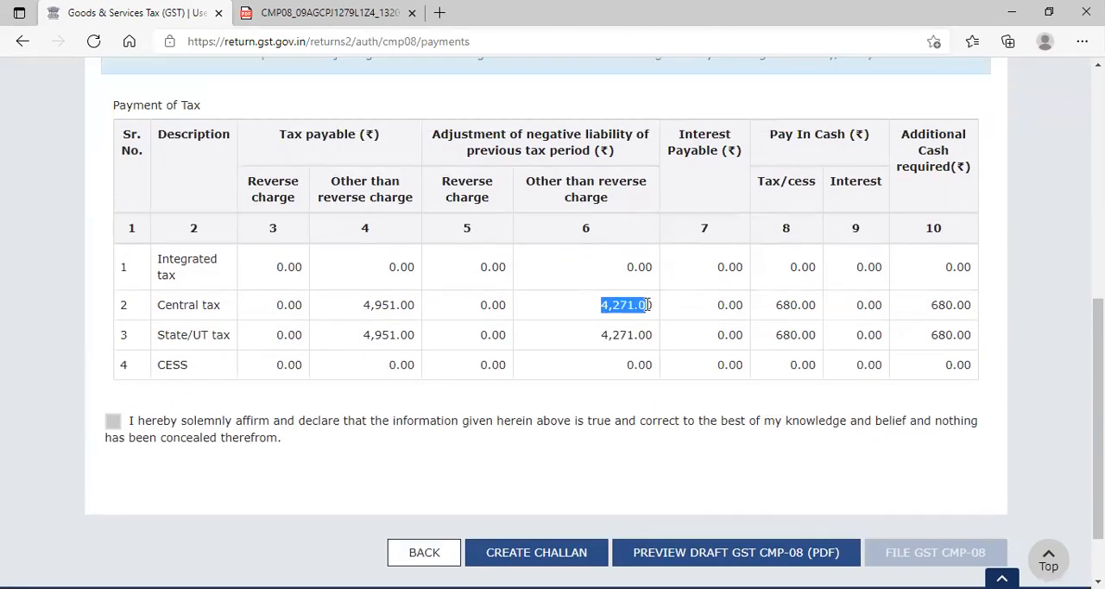
{"action": "left_click_drag", "start_coordinate": [799, 302], "coordinate": [812, 304]}
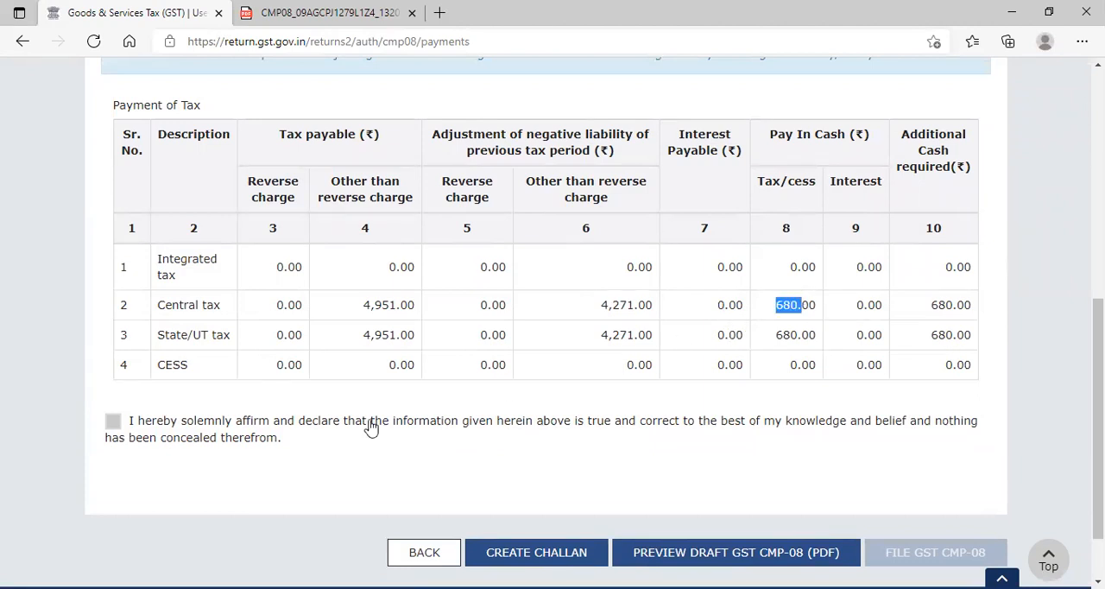
{"action": "left_click", "coordinate": [531, 552]}
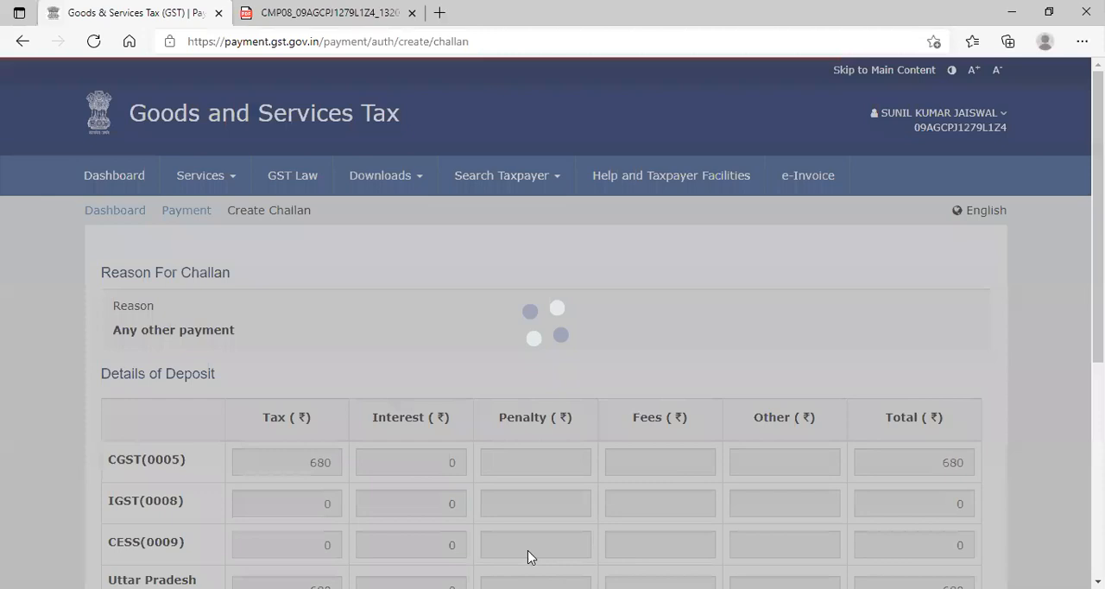
{"action": "scroll", "coordinate": [529, 545], "scroll_direction": "down", "scroll_amount": 4}
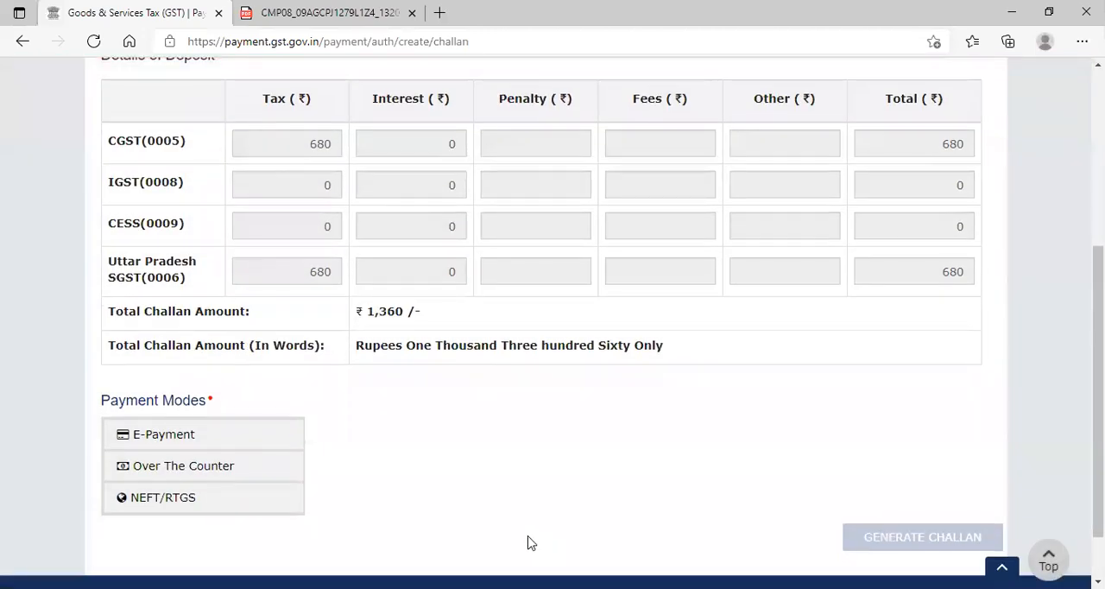